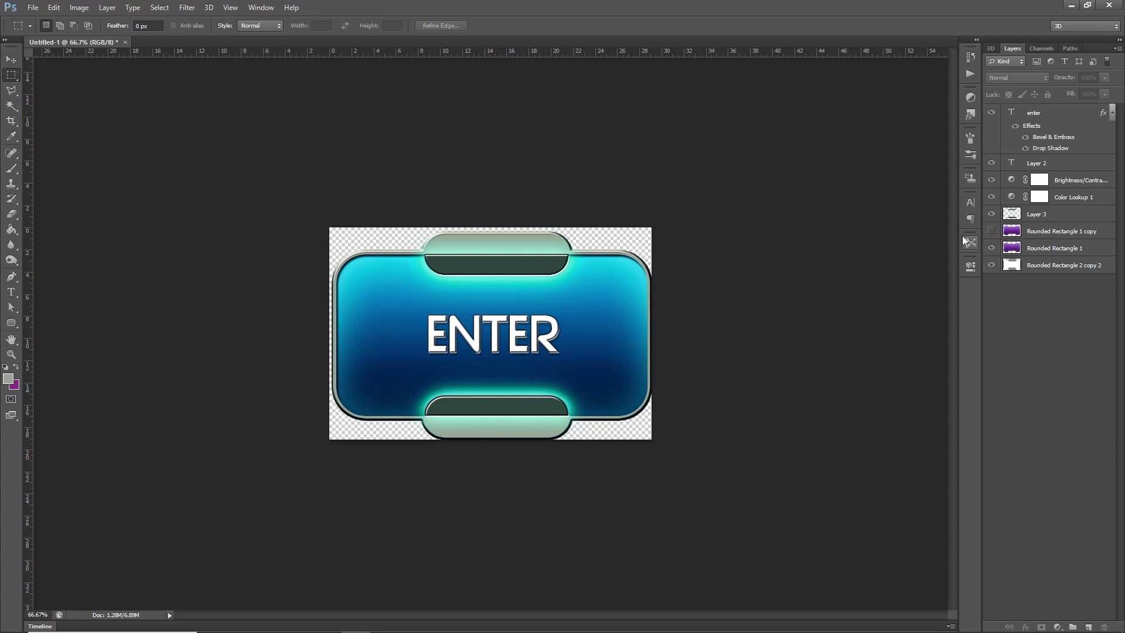
Step: Show and then hide the Rounded Rectangle 1 copy layer with the lighter gradient
left_click(991, 232)
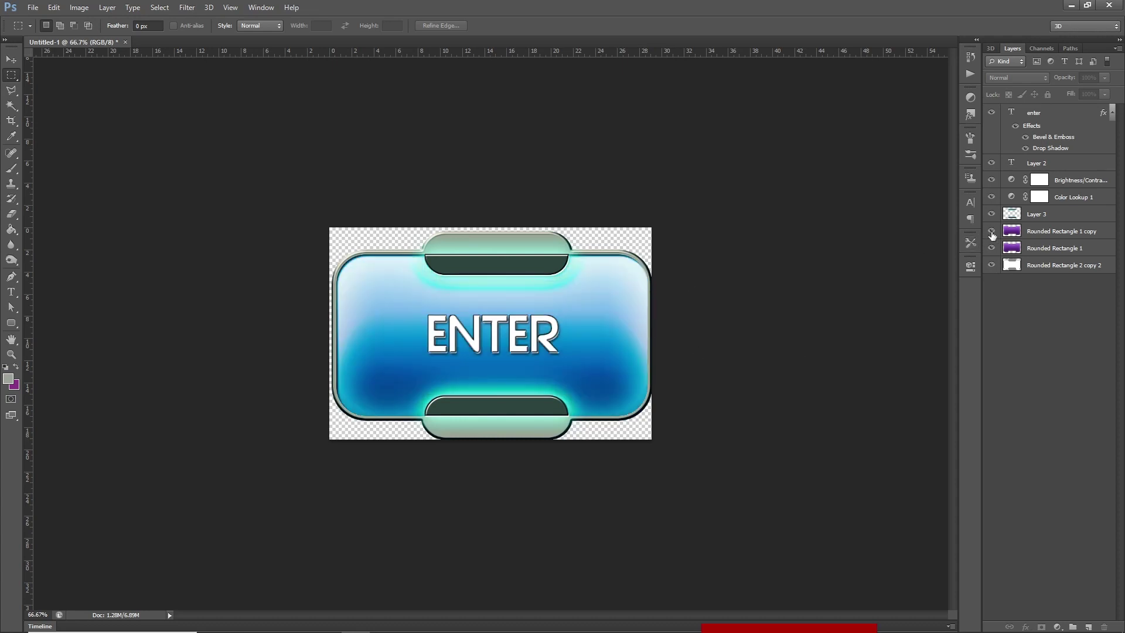
left_click(991, 232)
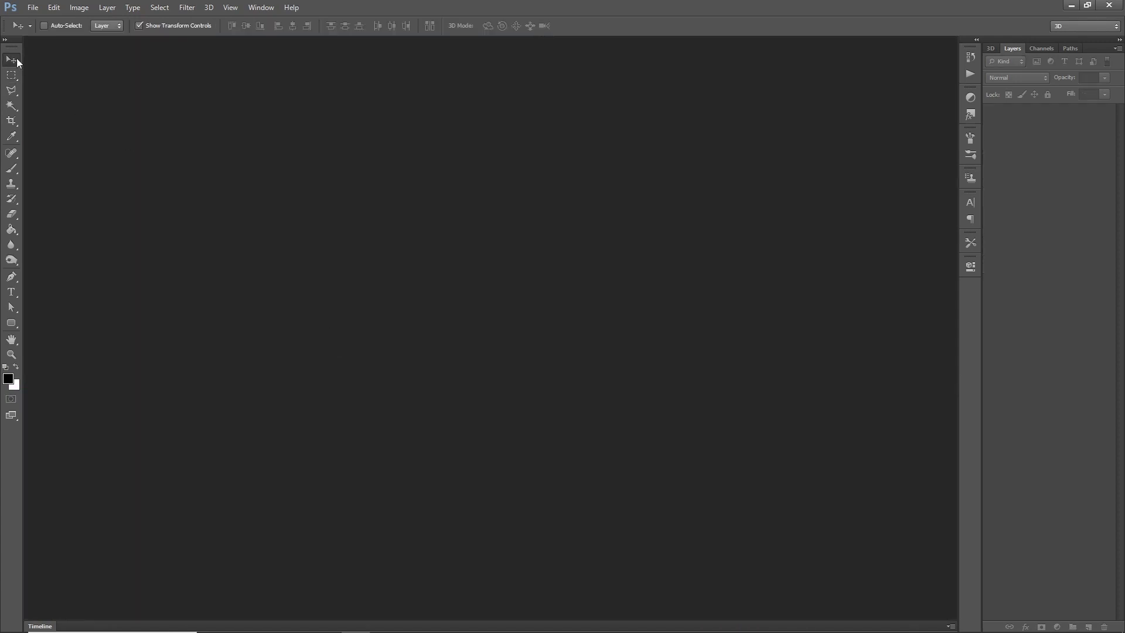
Step: Create a new 1920×1080 px transparent document
left_click(33, 8)
left_click(35, 19)
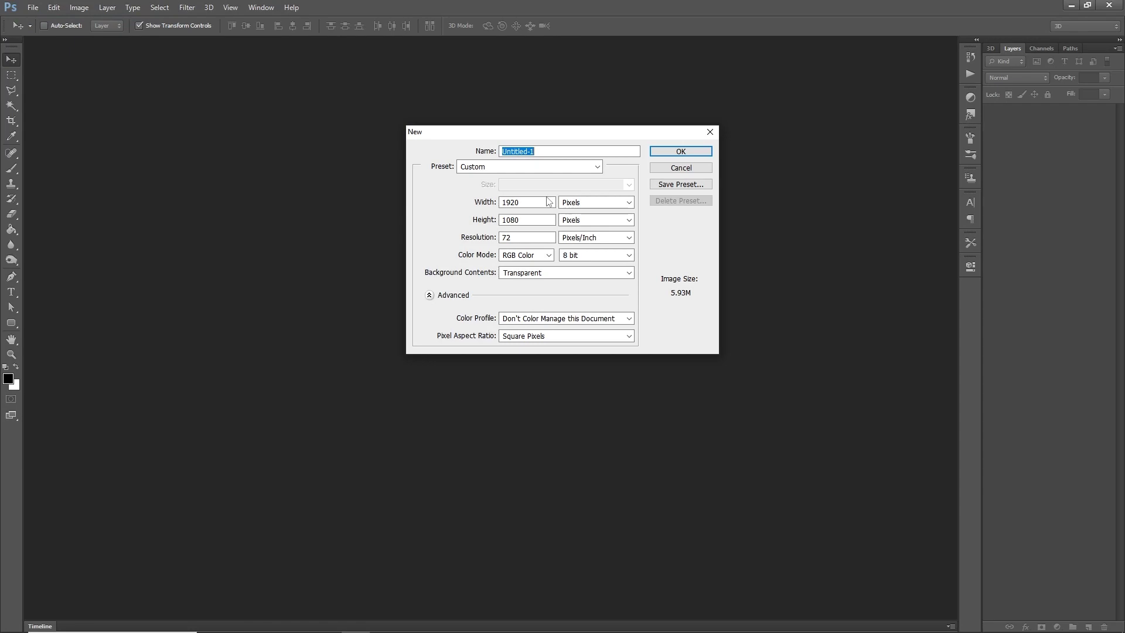
left_click(680, 151)
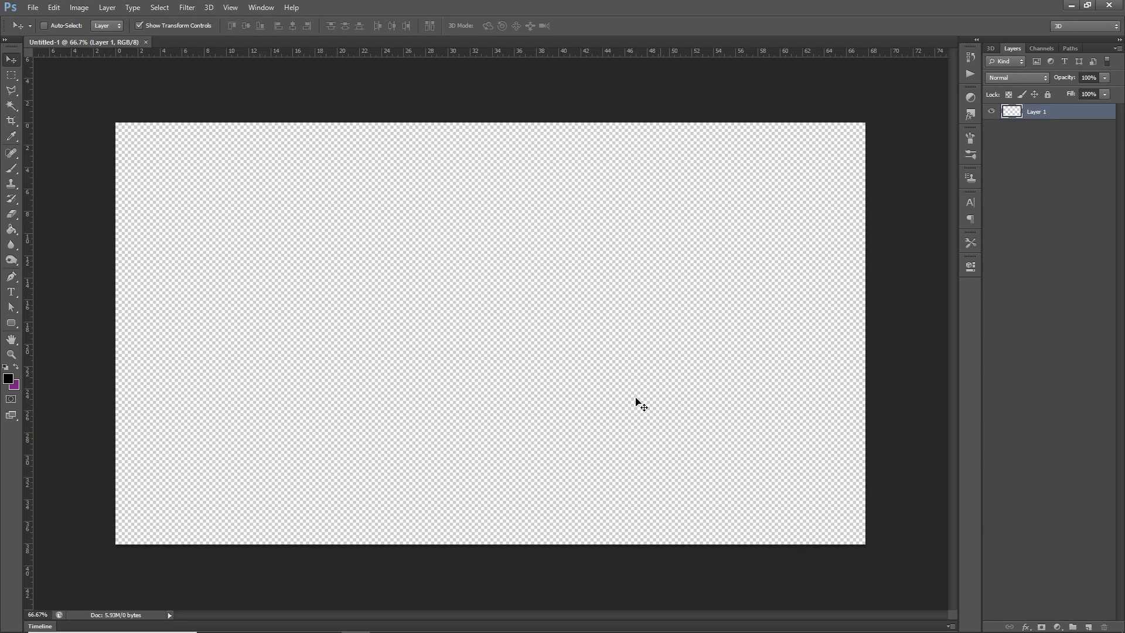
Step: Set the foreground colour to black and Paint Bucket fill the whole canvas
left_click(12, 230)
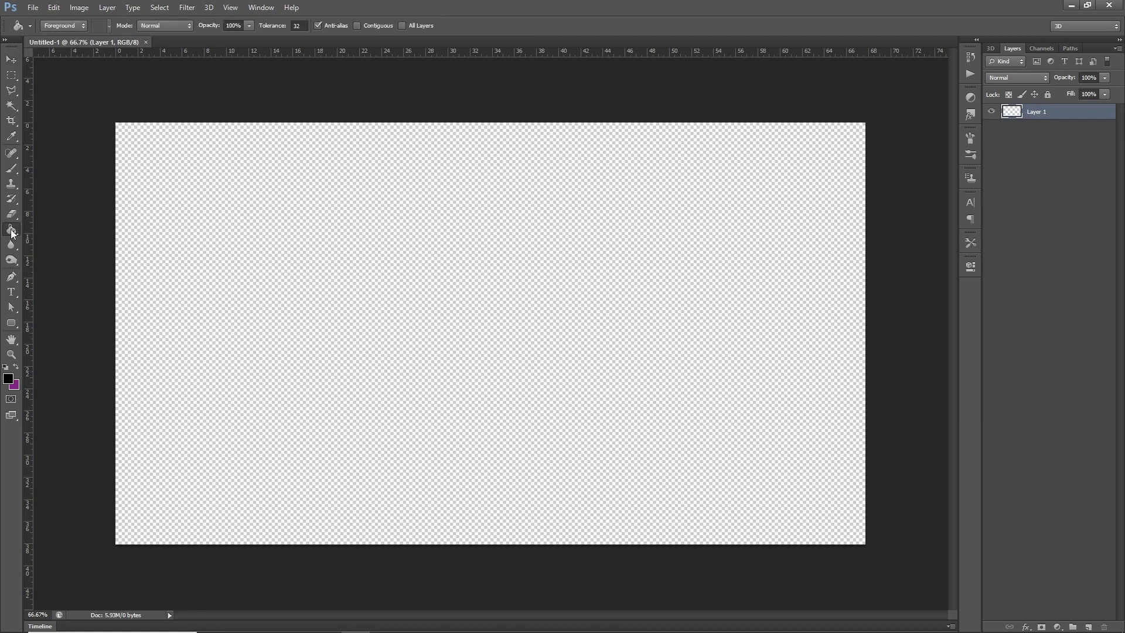
left_click(9, 379)
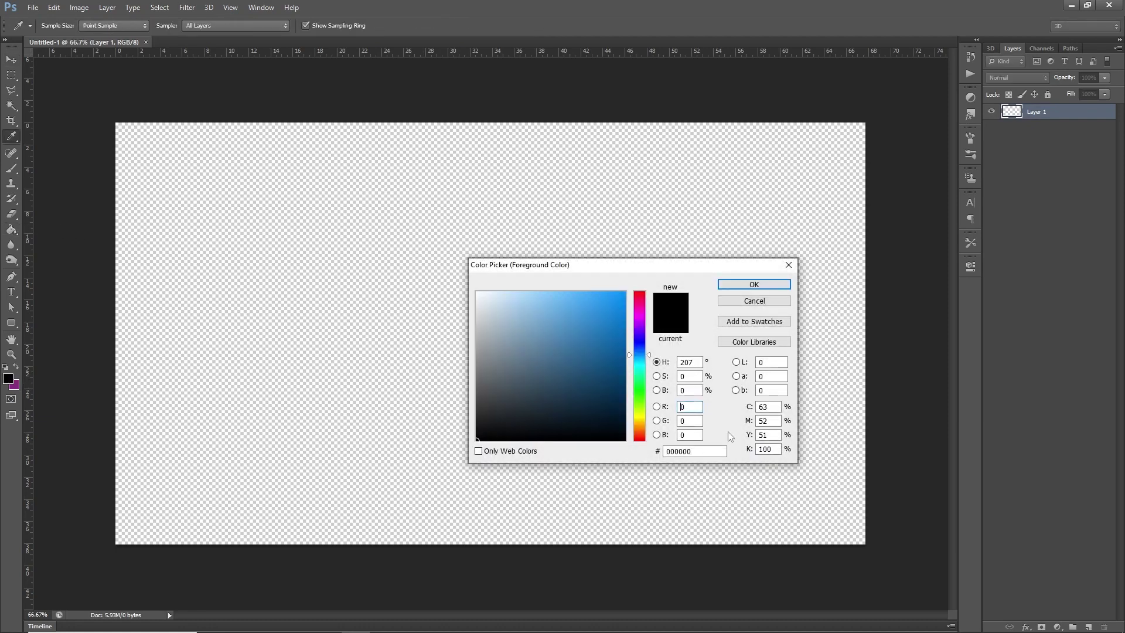
left_click(754, 285)
left_click(403, 342)
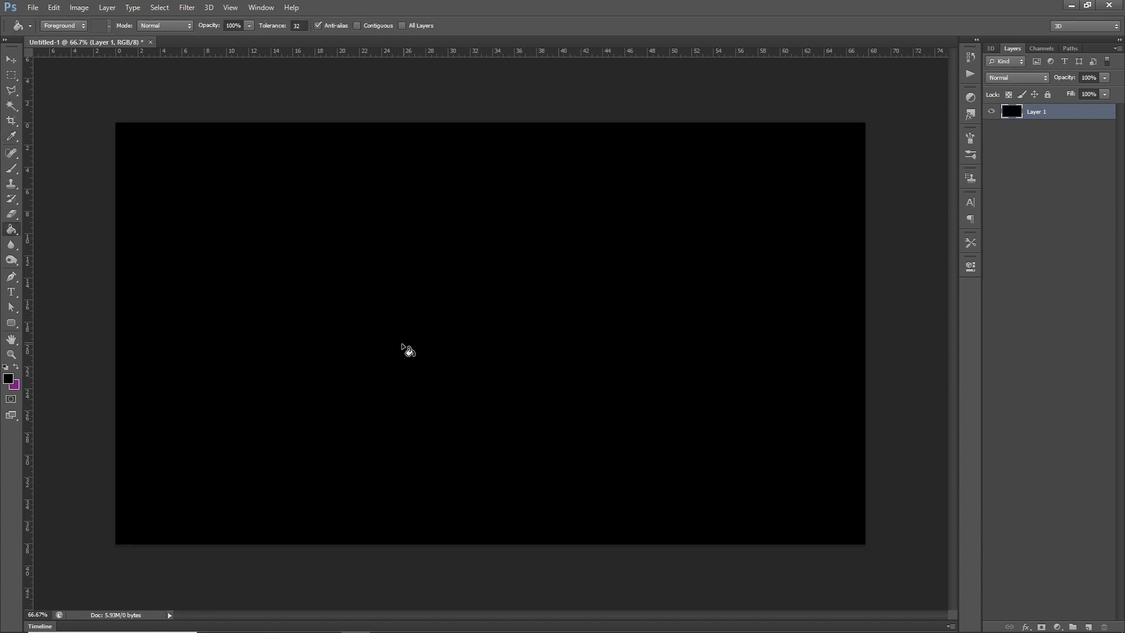
left_click(9, 61)
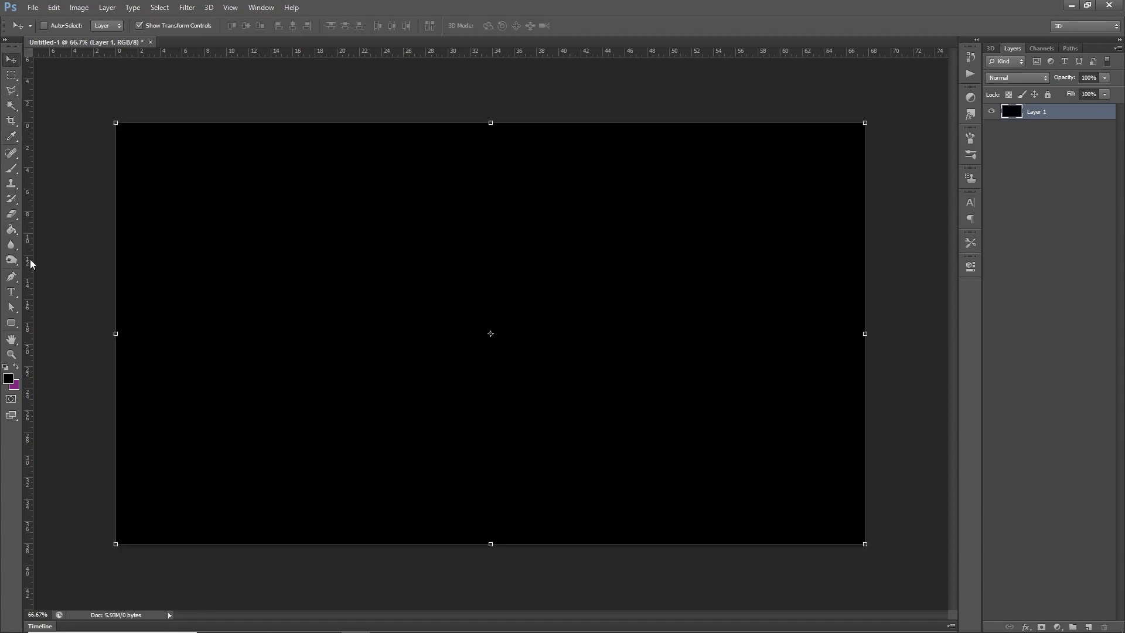
Step: Set up the Rounded Rectangle tool with 75 px radius, white fill and no stroke
left_click(10, 328)
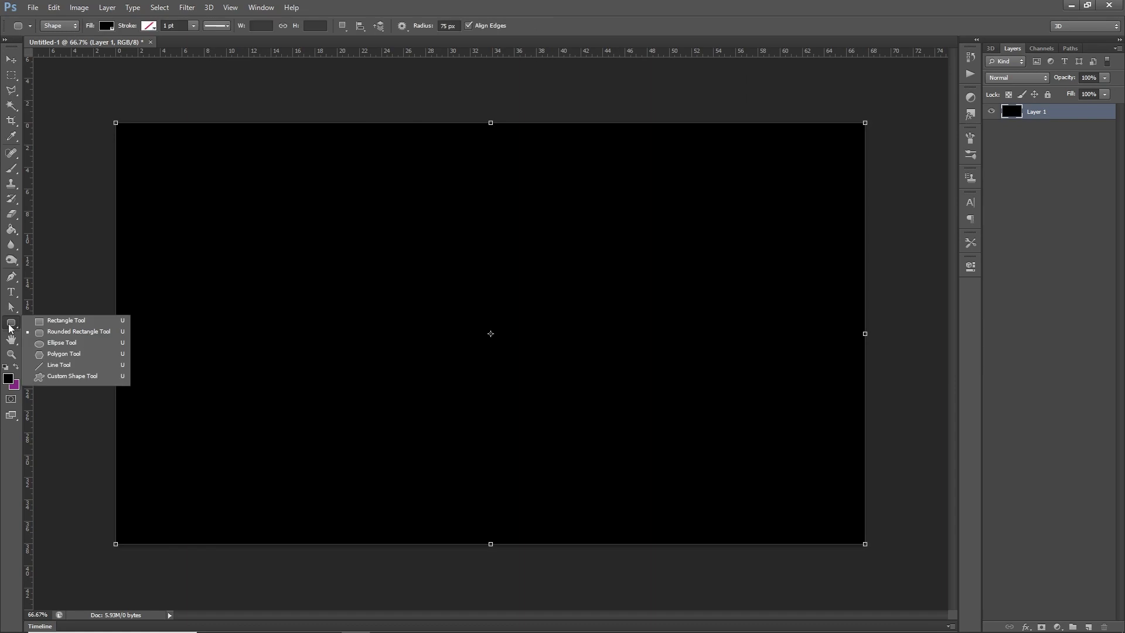
left_click(76, 331)
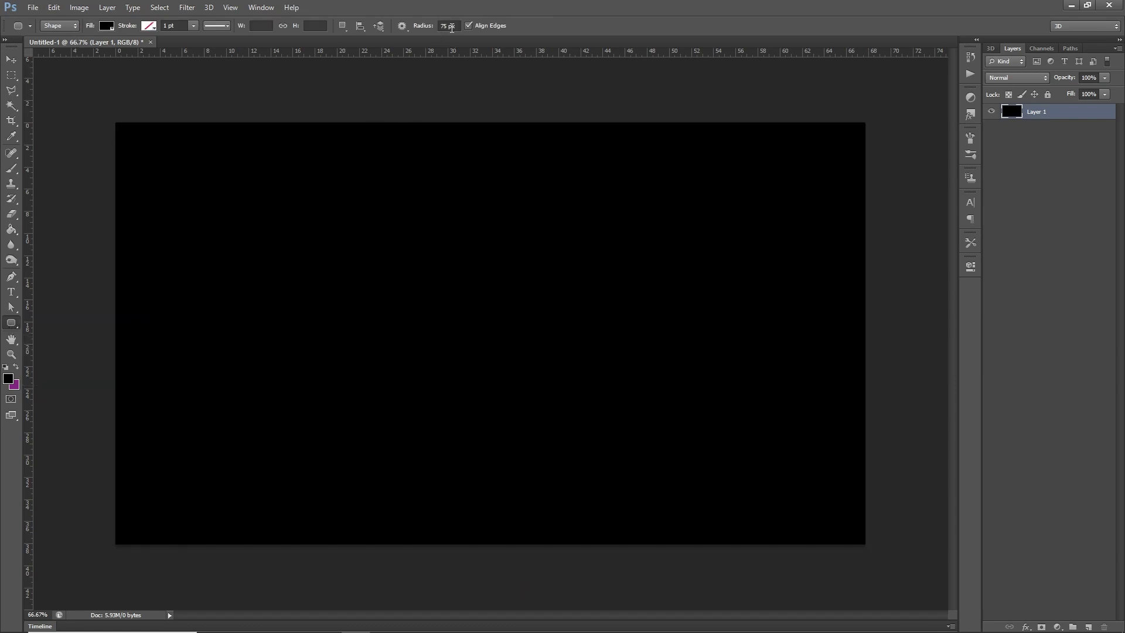
left_click(105, 26)
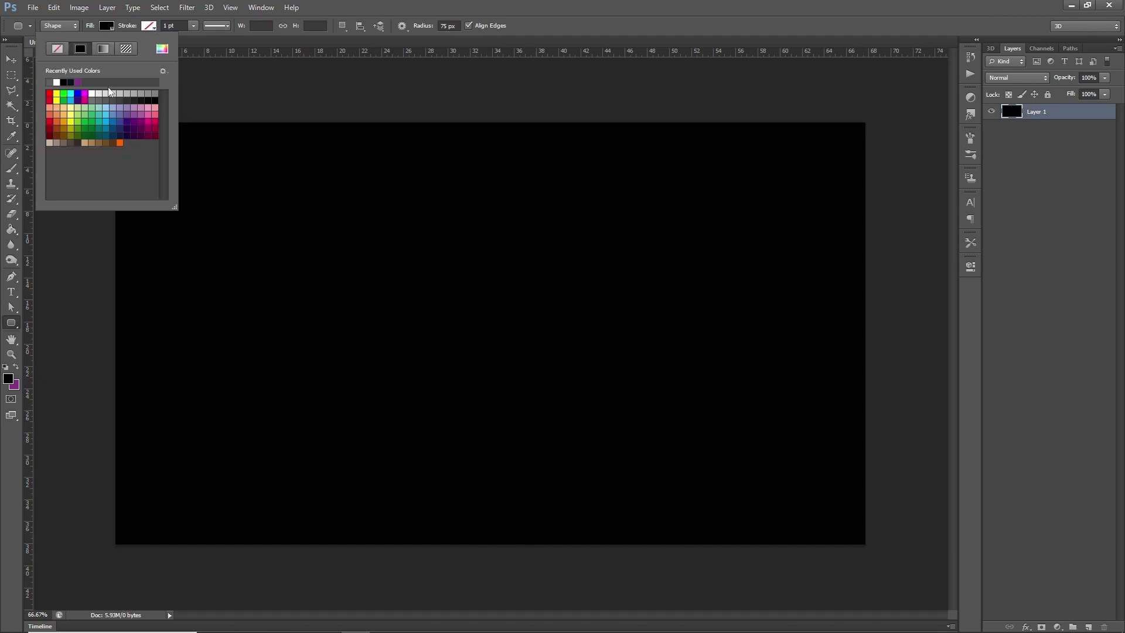
left_click(92, 94)
left_click(151, 28)
left_click(614, 26)
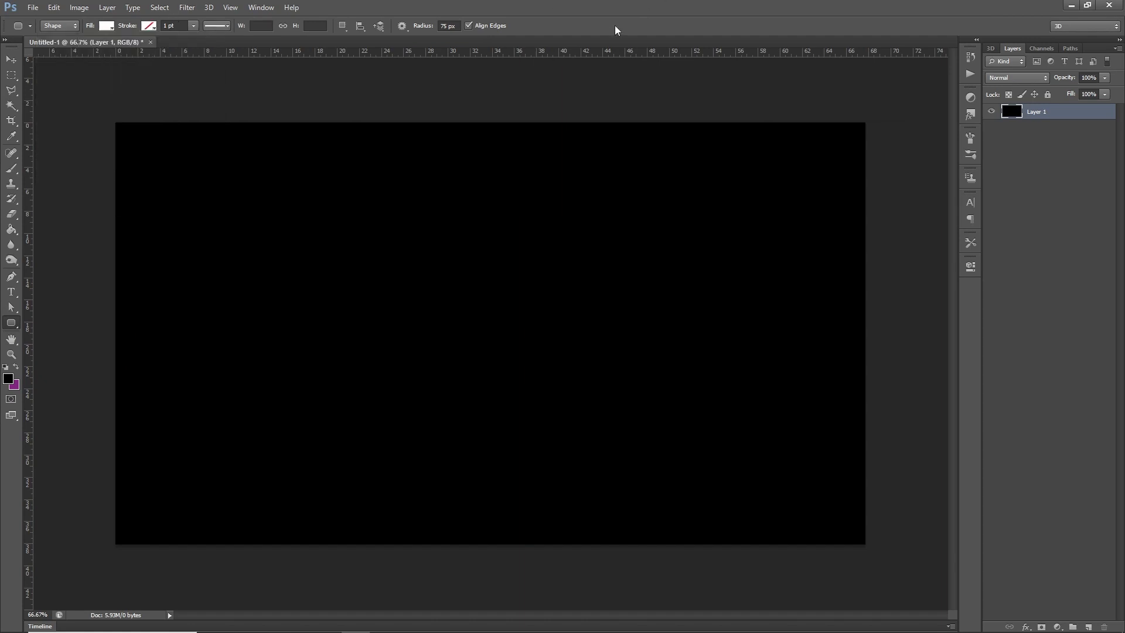
Step: Draw the white rounded rectangle mid-canvas and nudge it up and left
left_click_drag(353, 263, 664, 424)
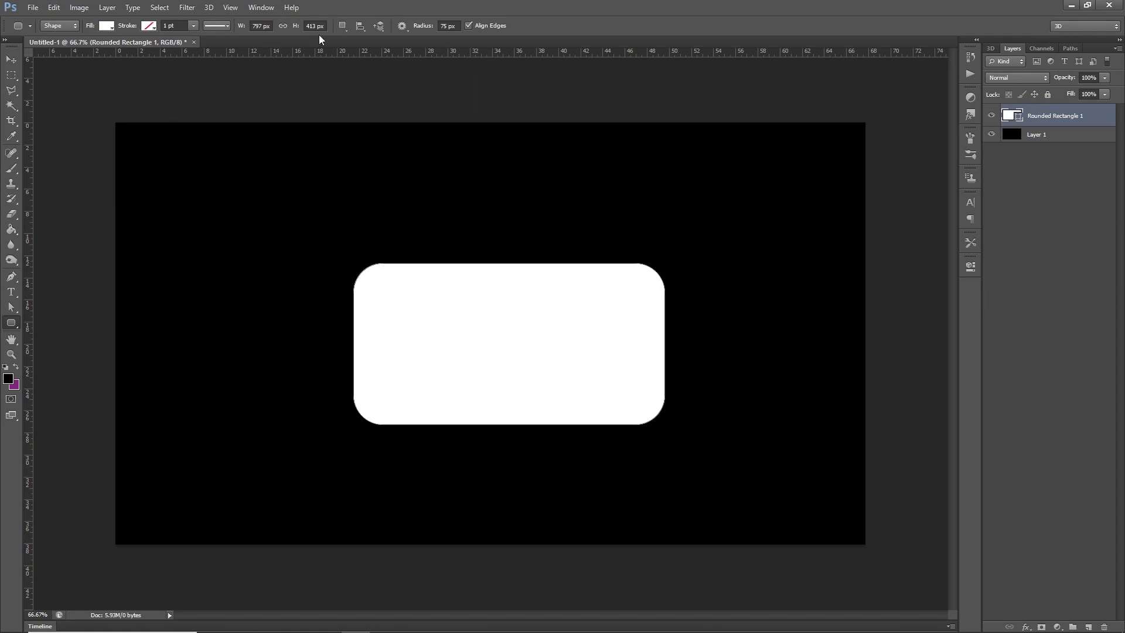
left_click(10, 60)
left_click_drag(551, 307, 531, 289)
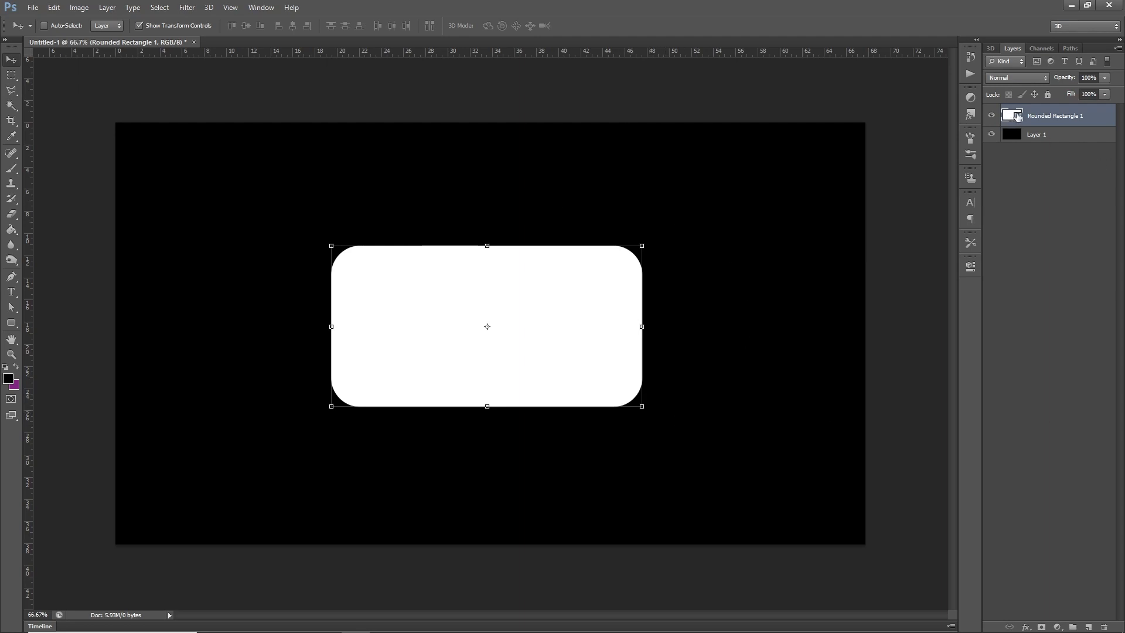
Step: Rasterize the Rounded Rectangle 1 layer into a pixel layer
right_click(1043, 119)
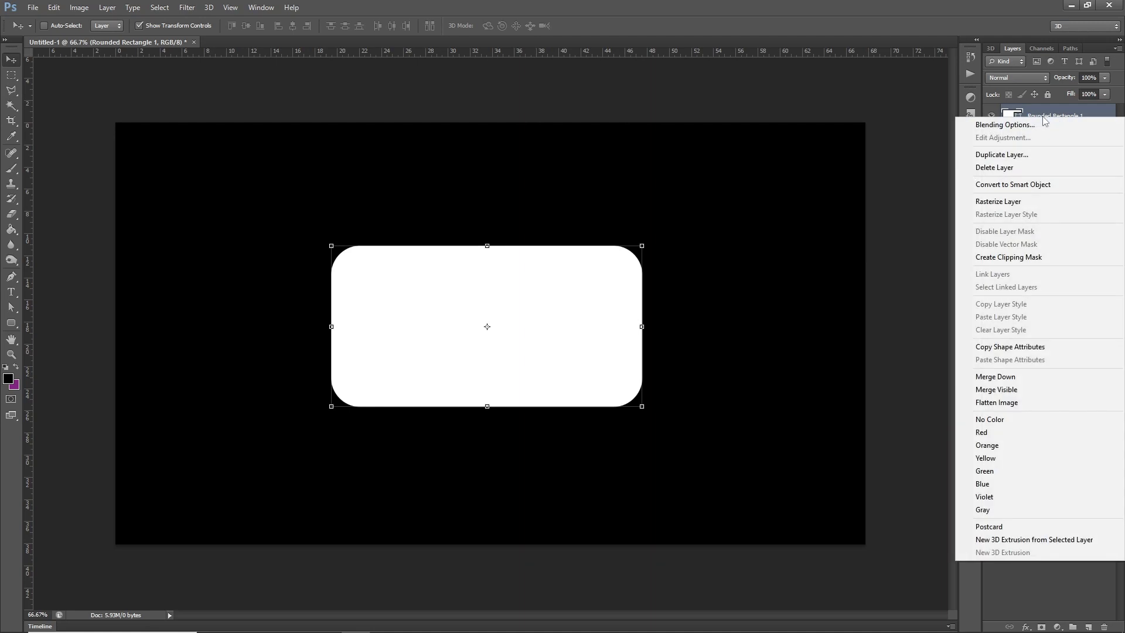
left_click(1024, 202)
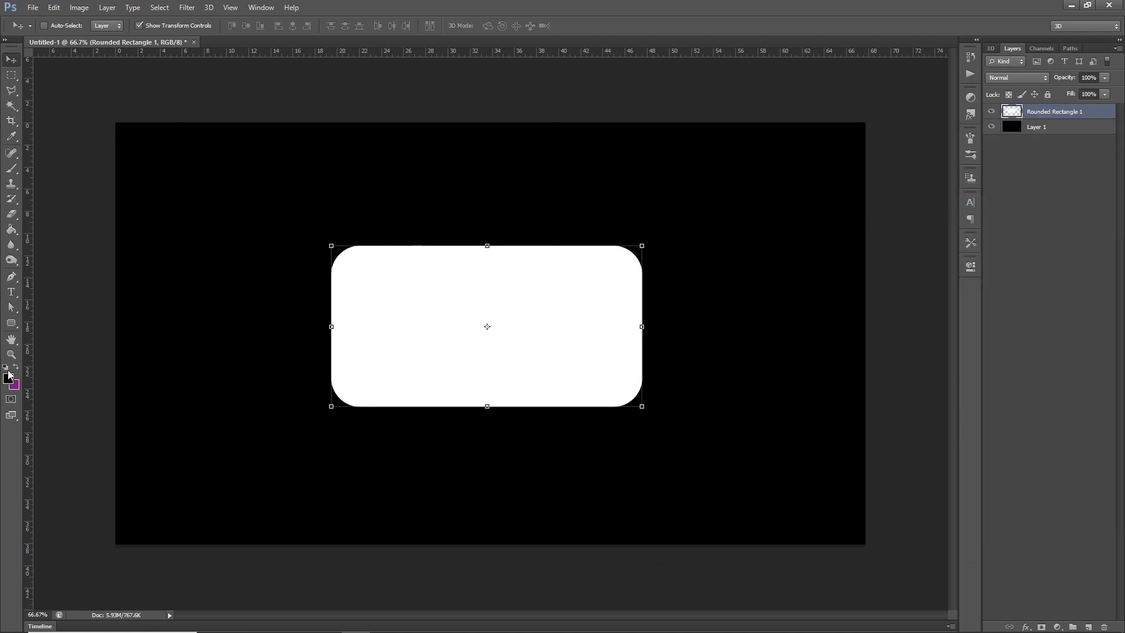
left_click(12, 326)
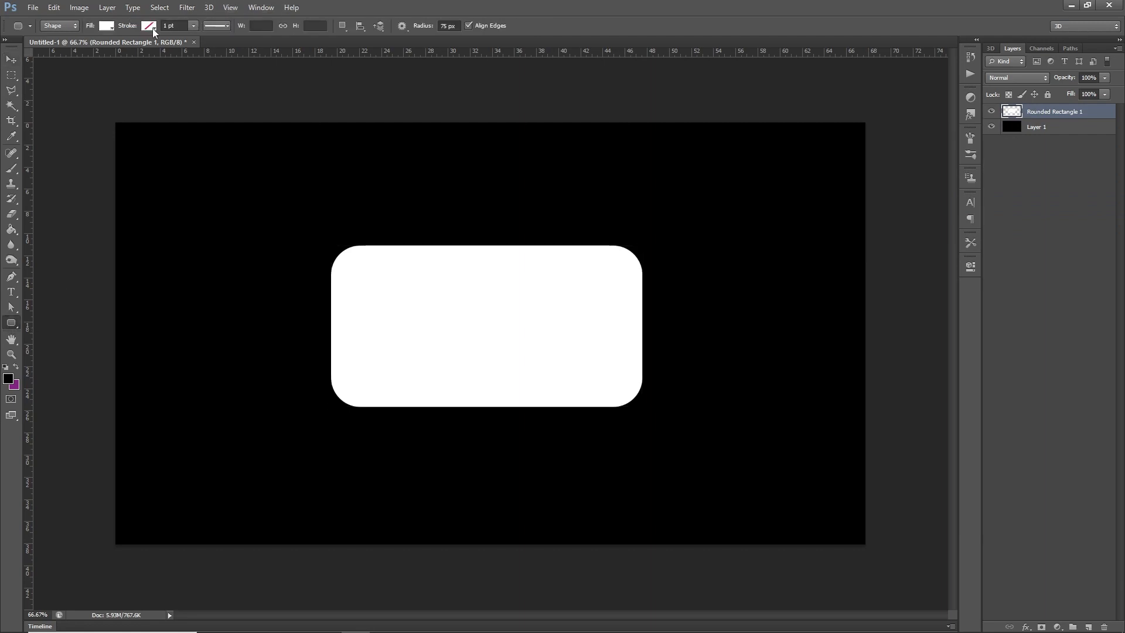
Step: Set the rounded rectangle fill colour to grey #848282
left_click(108, 28)
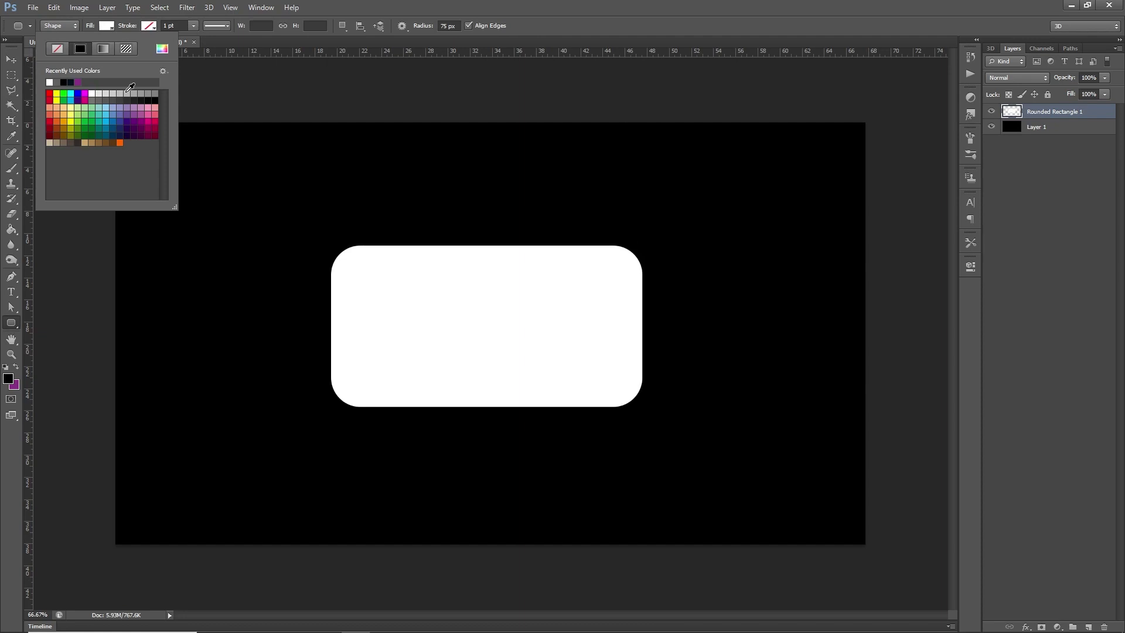
left_click(161, 49)
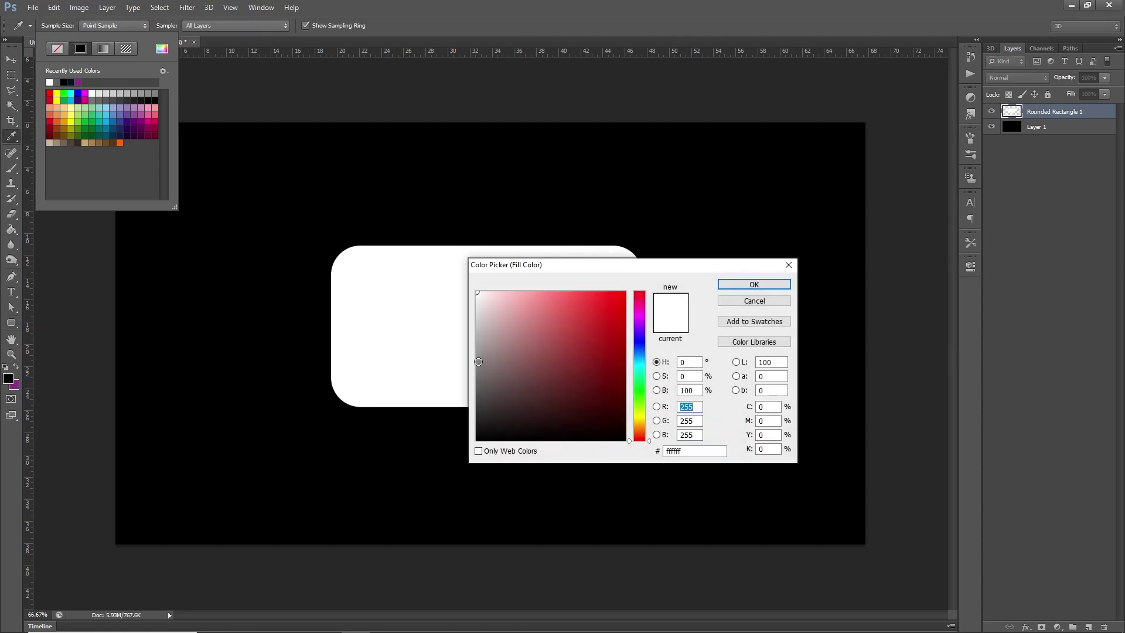
left_click(478, 363)
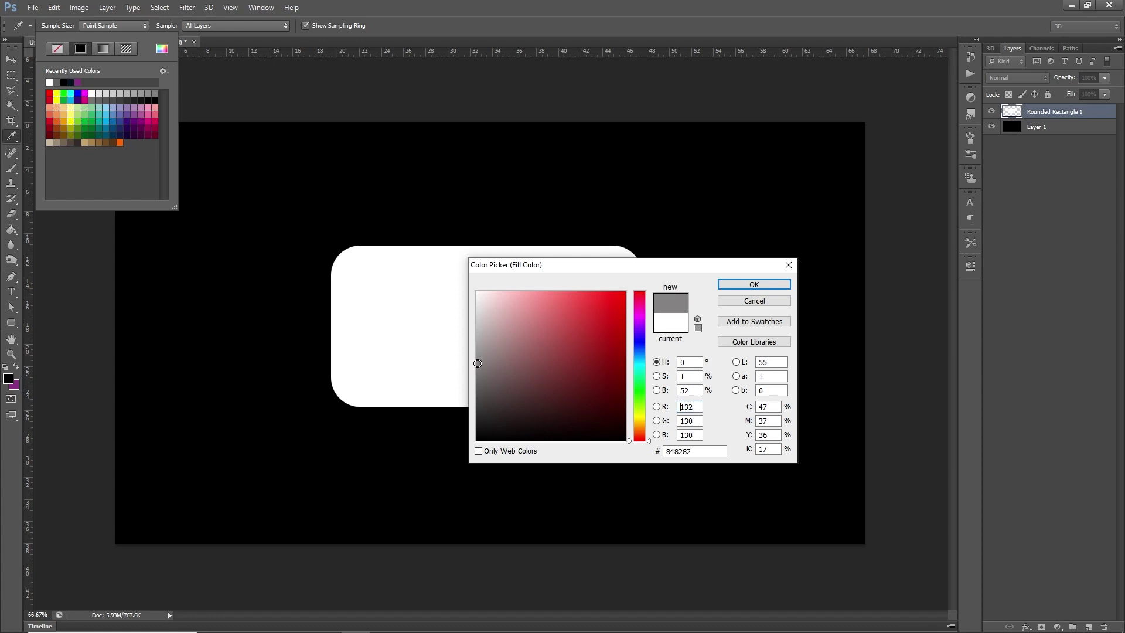
left_click_drag(726, 452, 630, 451)
left_click(754, 285)
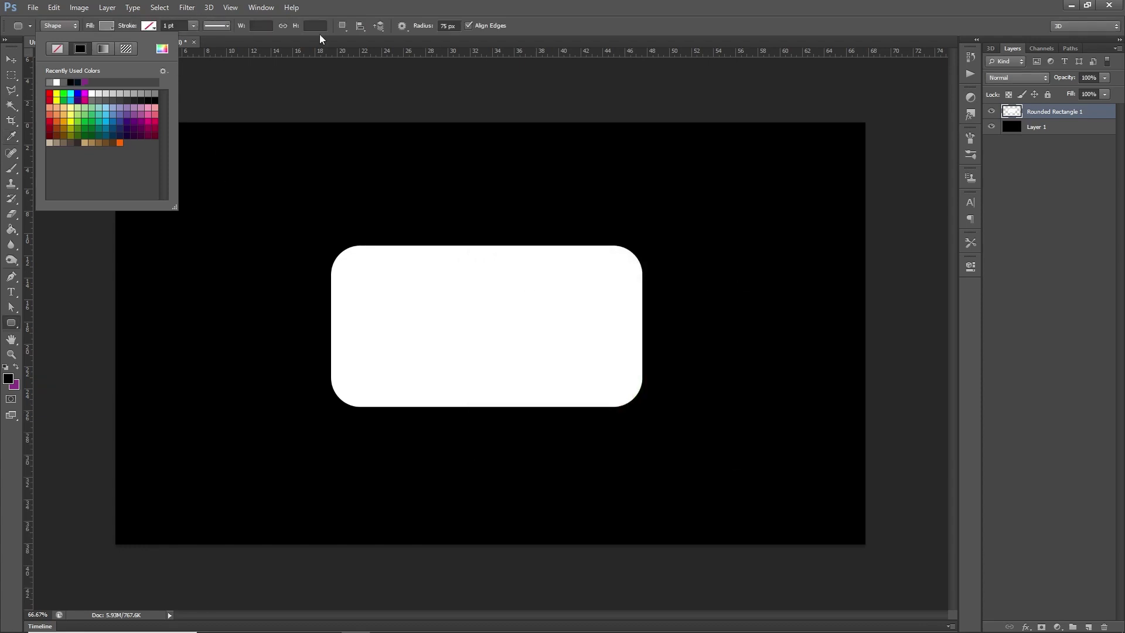
left_click(574, 12)
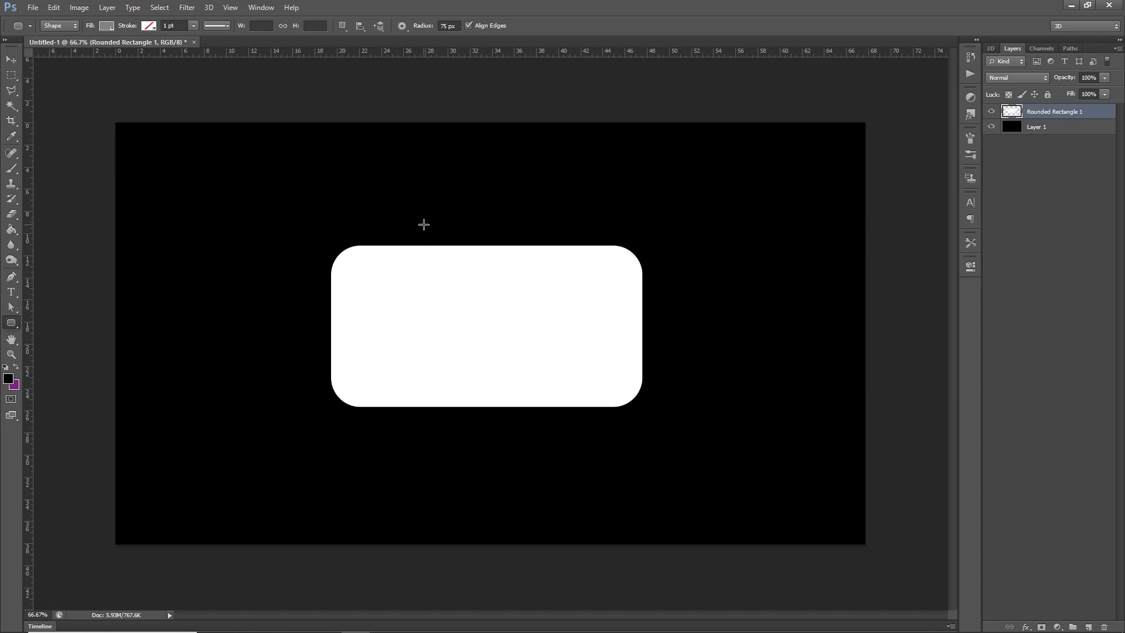
Step: Draw a grey 366×99 px tab over the white shape's top edge and position it
left_click_drag(424, 223, 566, 261)
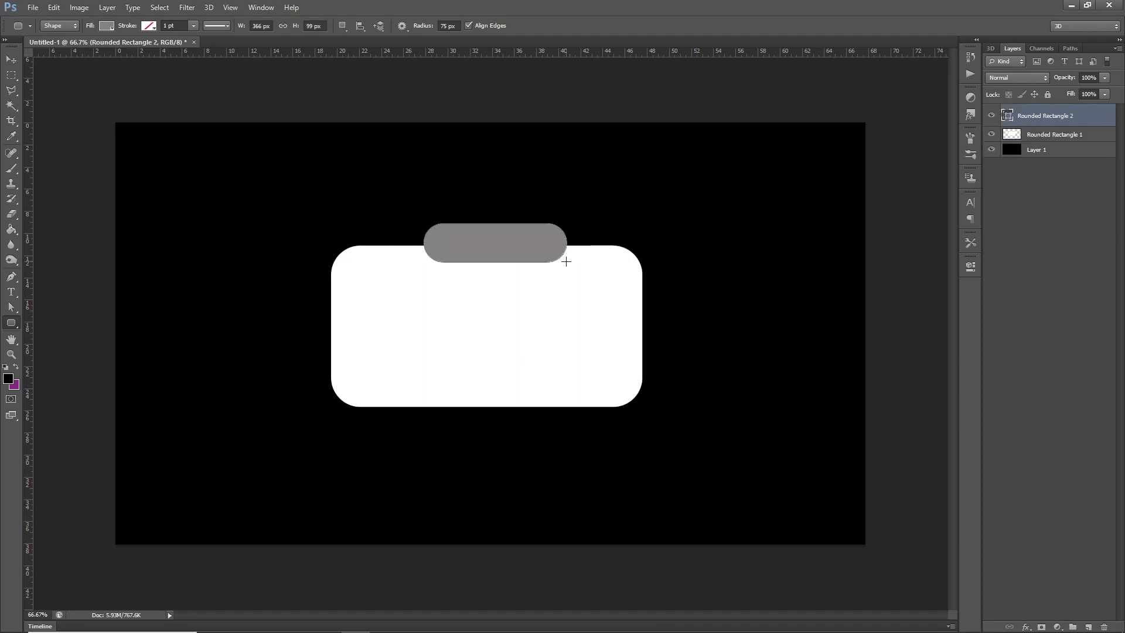
left_click(11, 59)
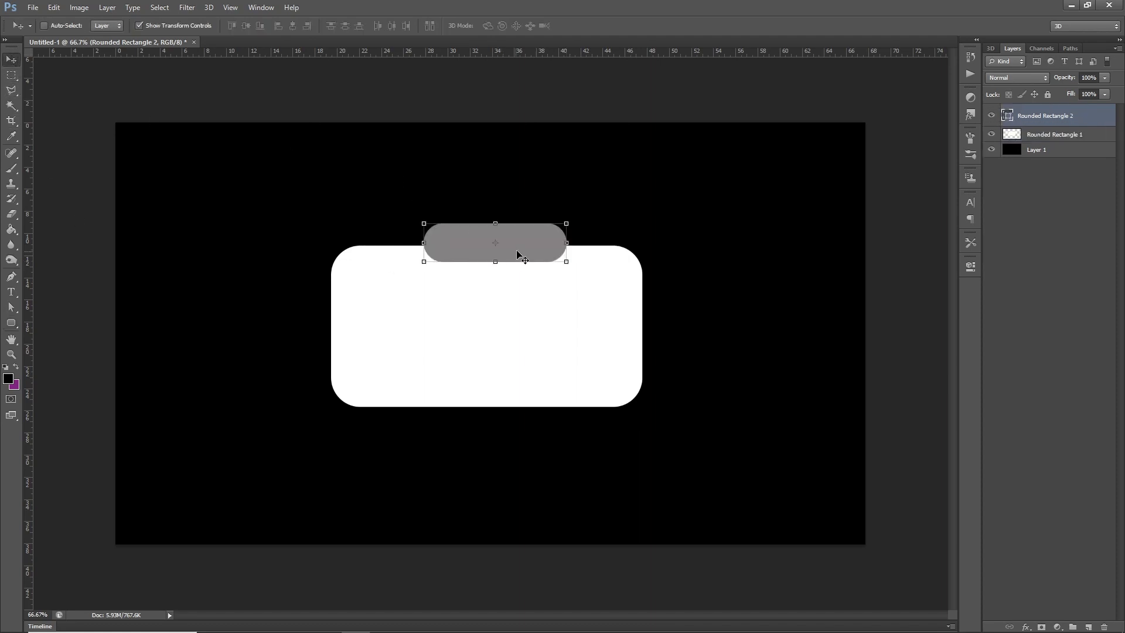
left_click_drag(529, 244, 525, 244)
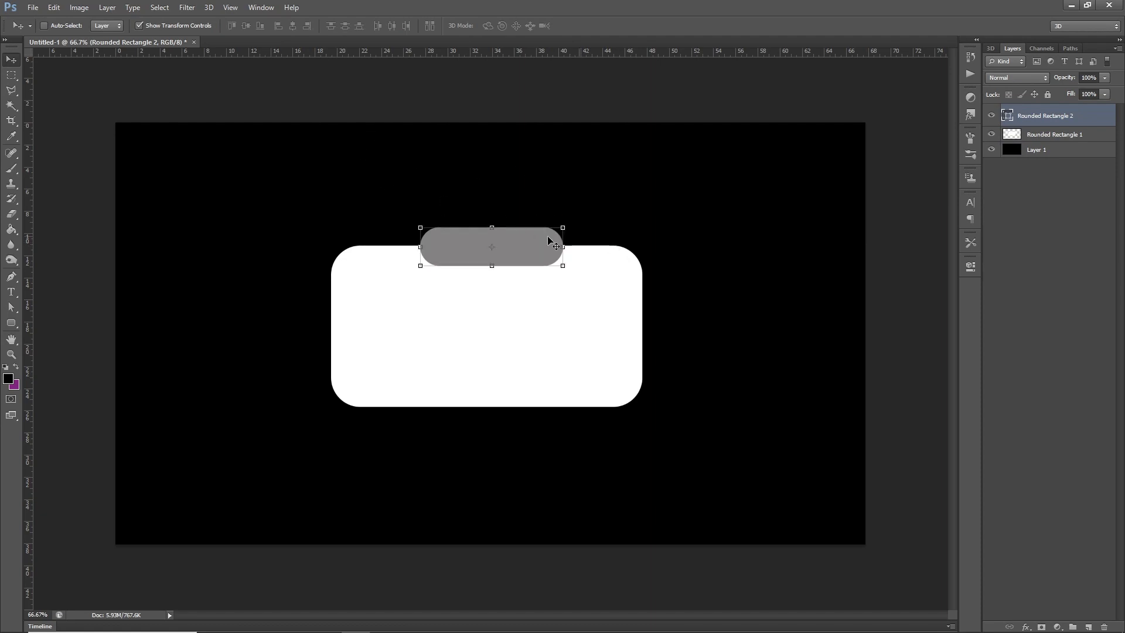
Step: Duplicate the Rounded Rectangle 2 tab and shift the copy down onto the bottom edge
left_click_drag(1046, 117, 1088, 625)
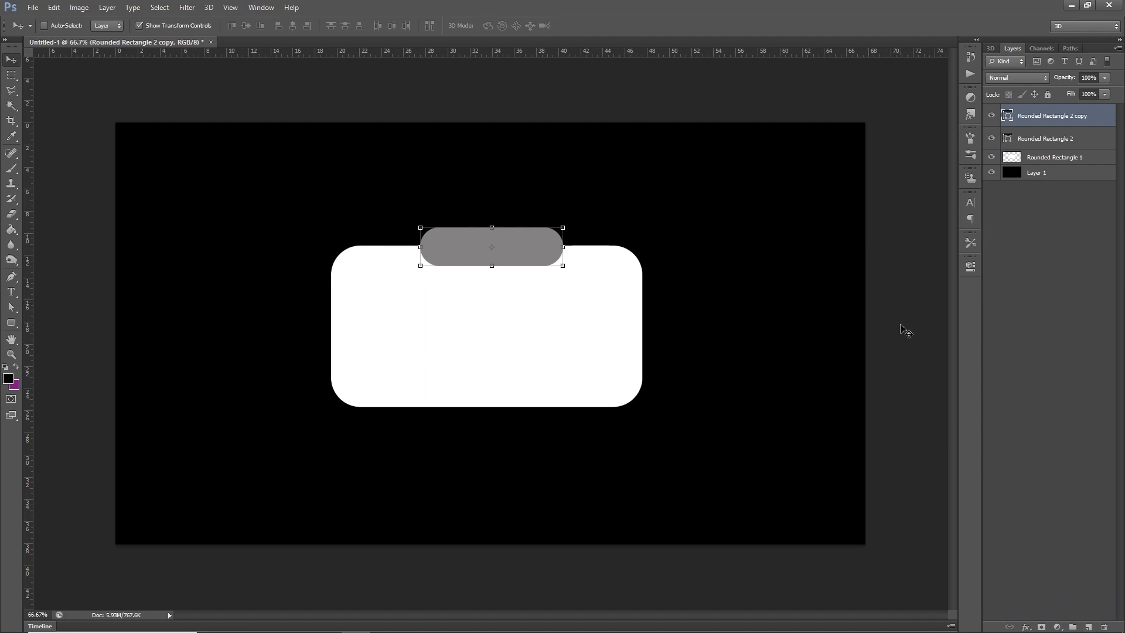
key("shift+Down")
key("shift+Down")
key("shift+Down")
key("shift+Down")
key("shift+Down")
key("shift+Down")
key("shift+Down")
key("shift+Down")
key("shift+Down")
key("shift+Down")
key("shift+Down")
key("shift+Down")
key("shift+Down")
key("shift+Down")
key("shift+Down")
key("shift+Down")
key("shift+Down")
key("shift+Down")
key("shift+Down")
key("shift+Down")
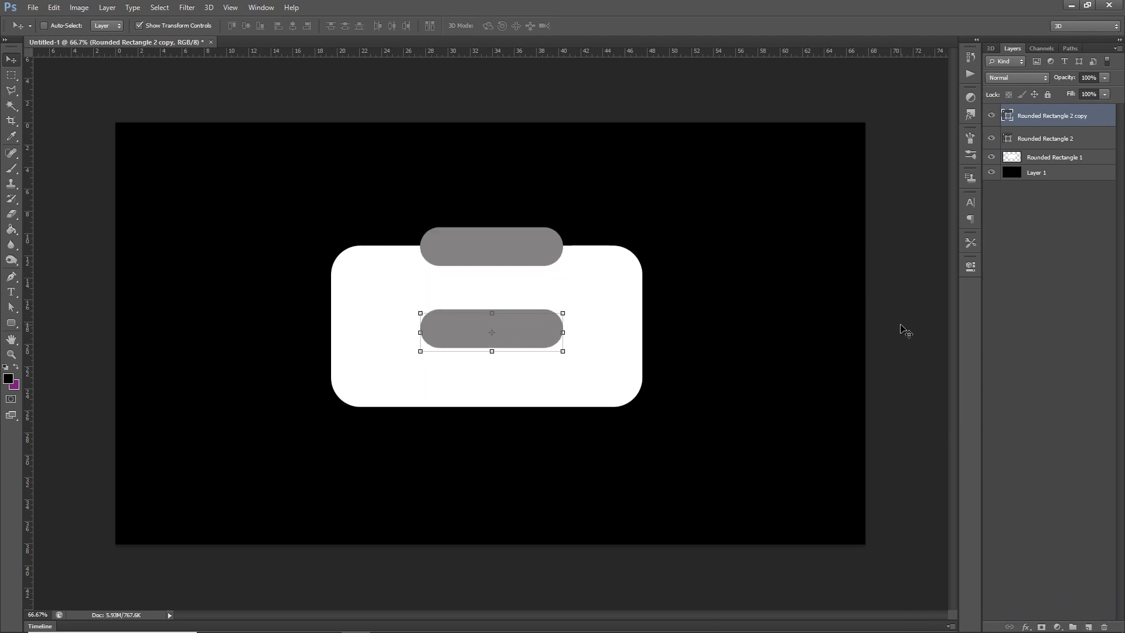
key("shift+Down")
key("shift+Down")
key("shift+Down")
key("shift+Down")
key("shift+Down")
key("shift+Down")
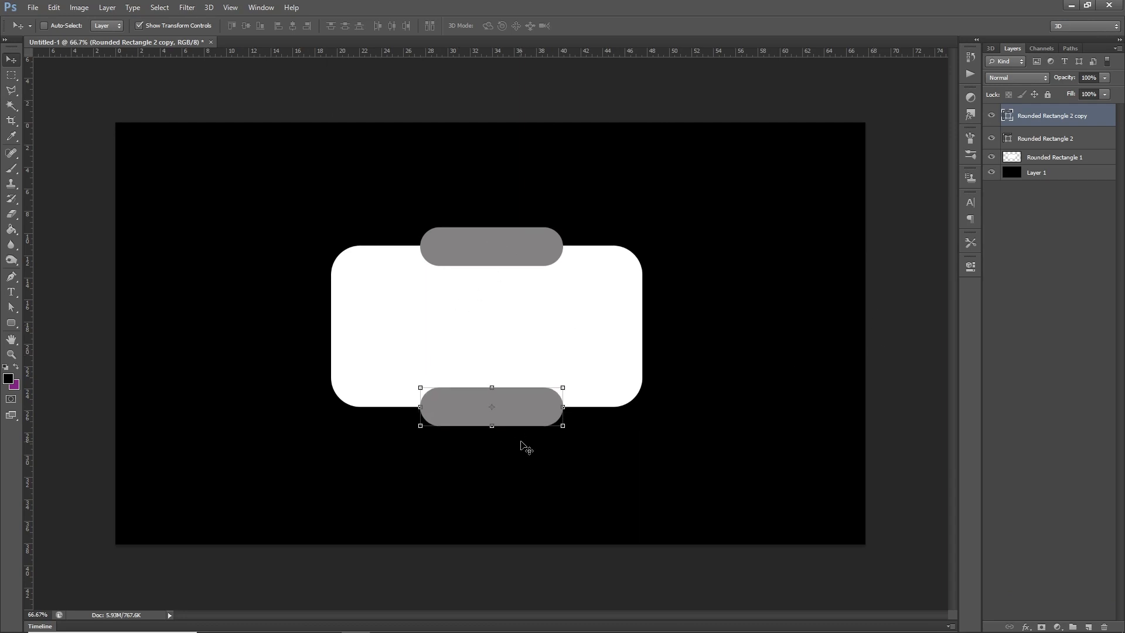
Step: Merge the two grey tab layers into a single shape layer
left_click(1043, 139, "shift")
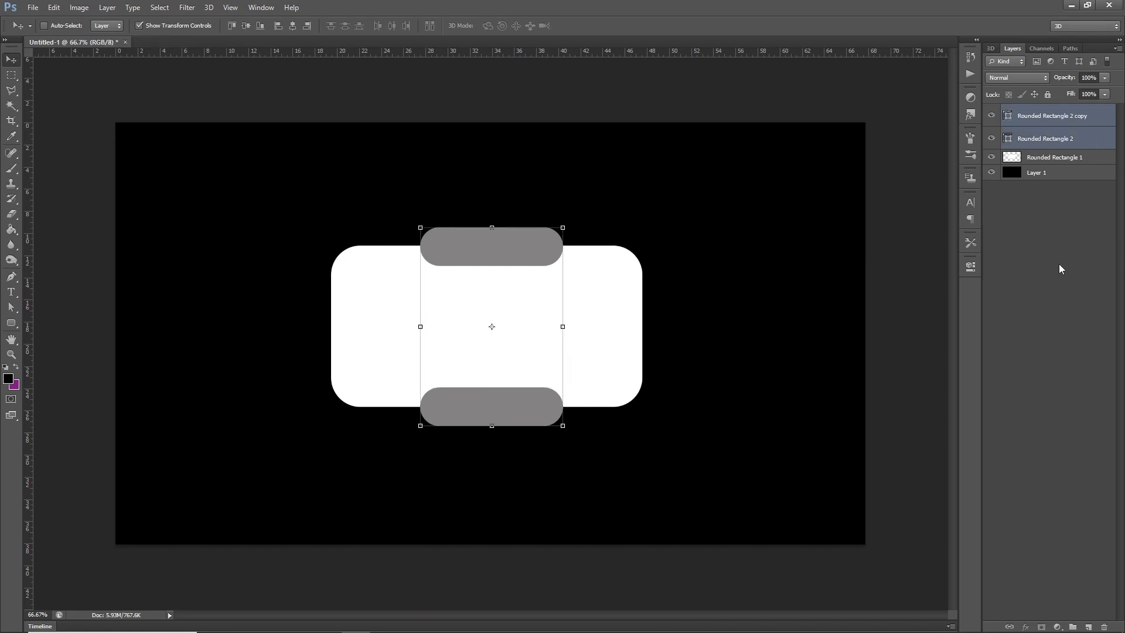
right_click(1044, 139)
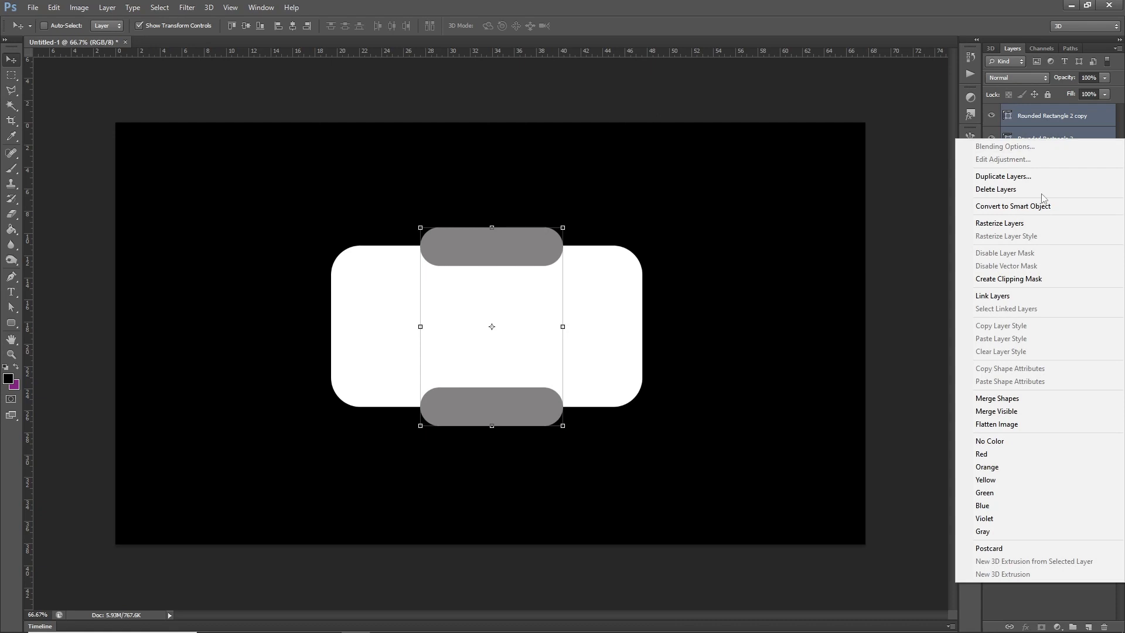
left_click(1006, 399)
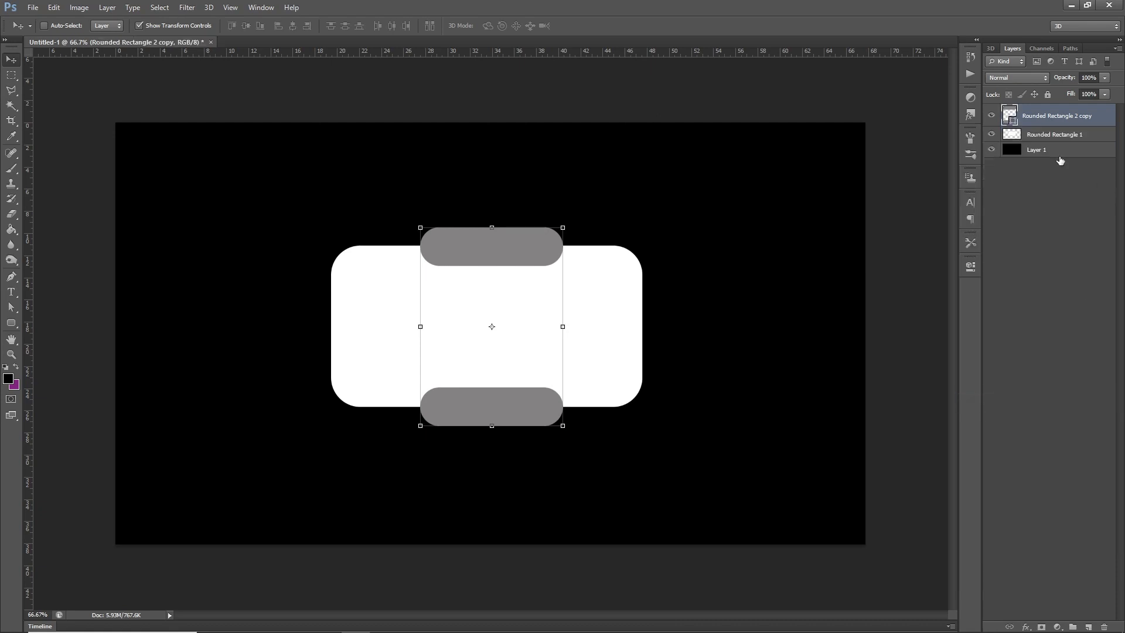
Step: Duplicate the merged tabs and white rectangle layers, hiding the tabs copy
left_click(1050, 135, "shift")
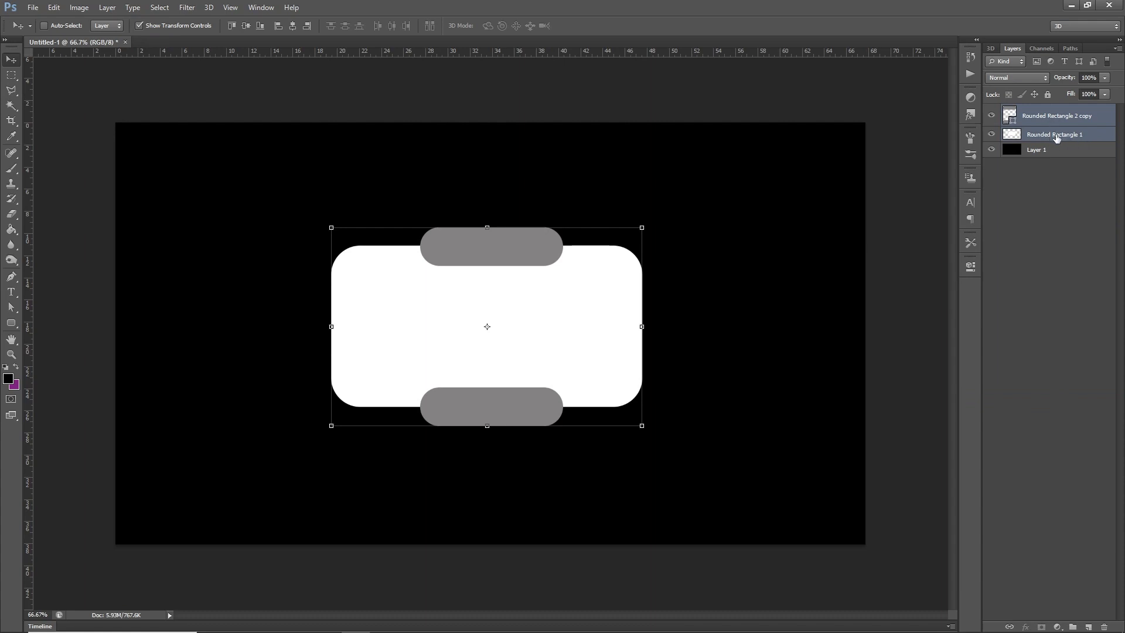
left_click_drag(1055, 137, 1089, 627)
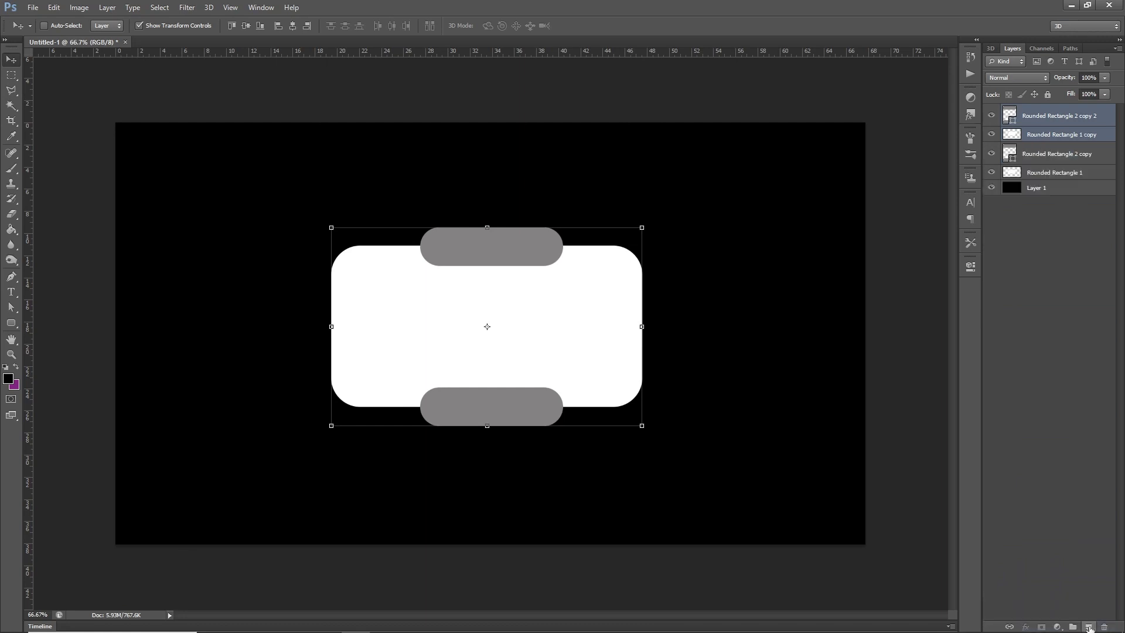
left_click(992, 116)
Step: Hide the Rounded Rectangle 1 copy and select the merged grey tabs layer
left_click(992, 134)
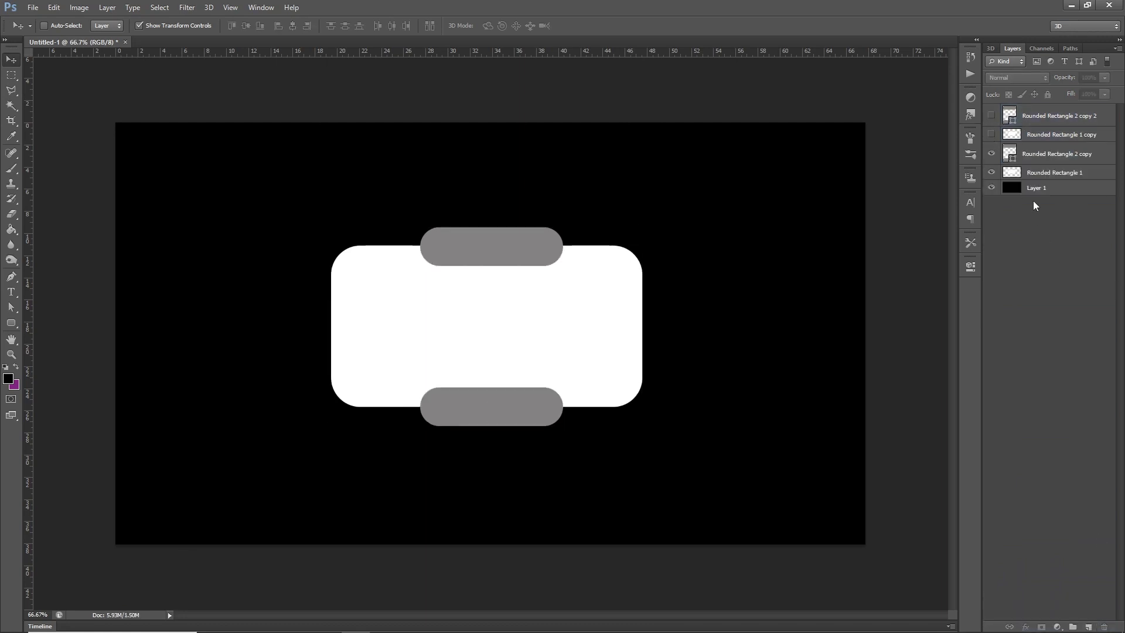
left_click(1033, 159)
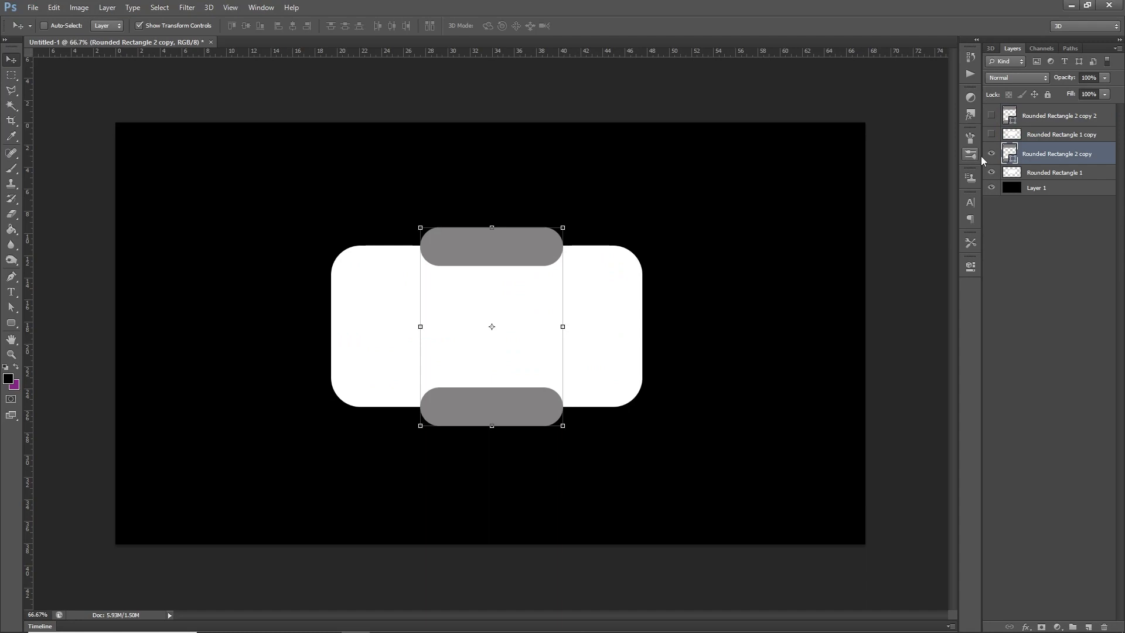
left_click(167, 8)
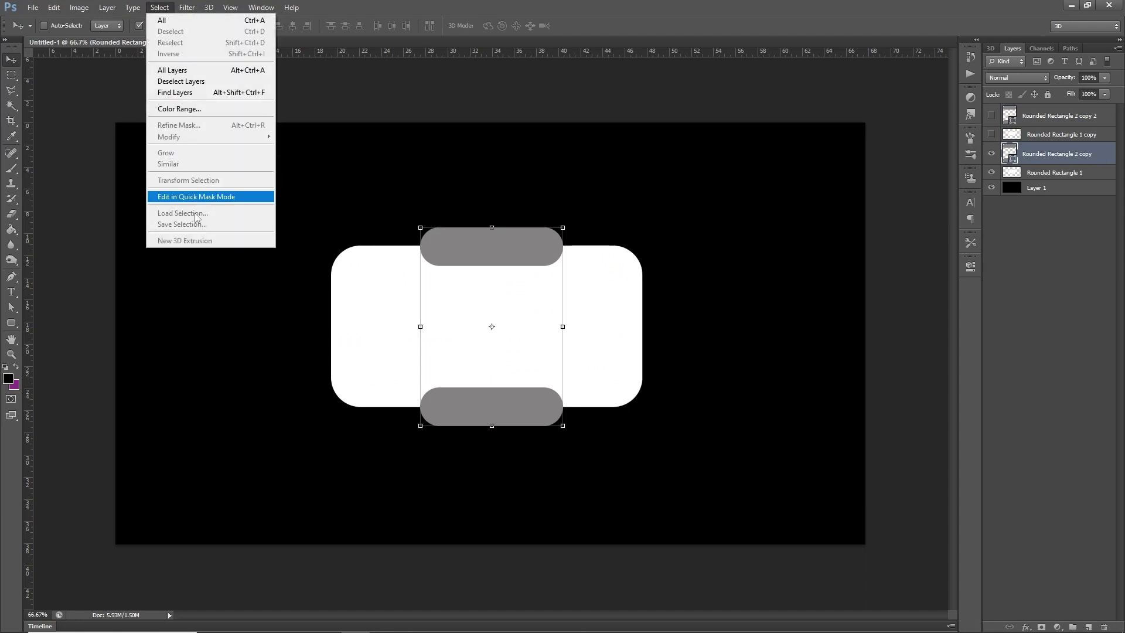
left_click(1048, 157)
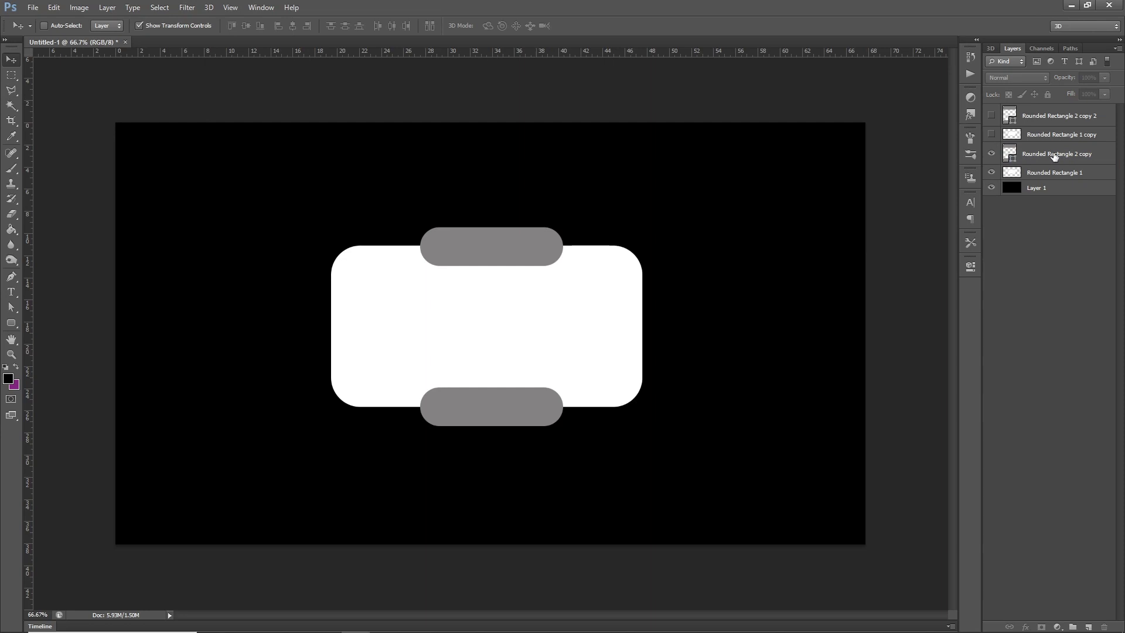
right_click(1054, 157)
Step: Rasterize the grey tabs layer and load its outline as a selection
left_click(1026, 237)
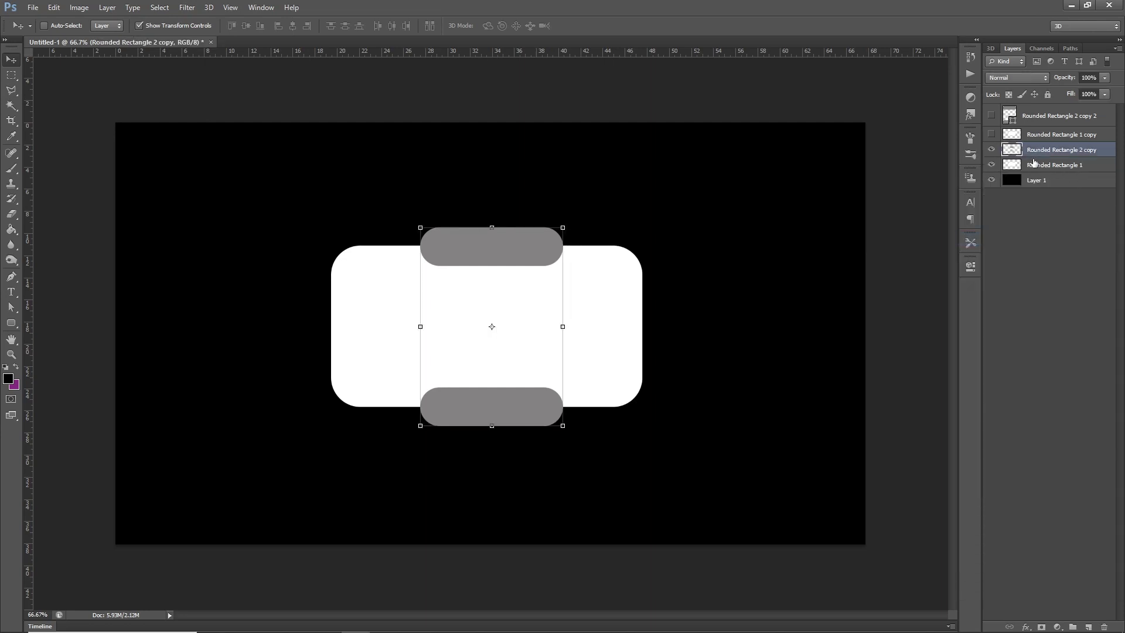
left_click(158, 7)
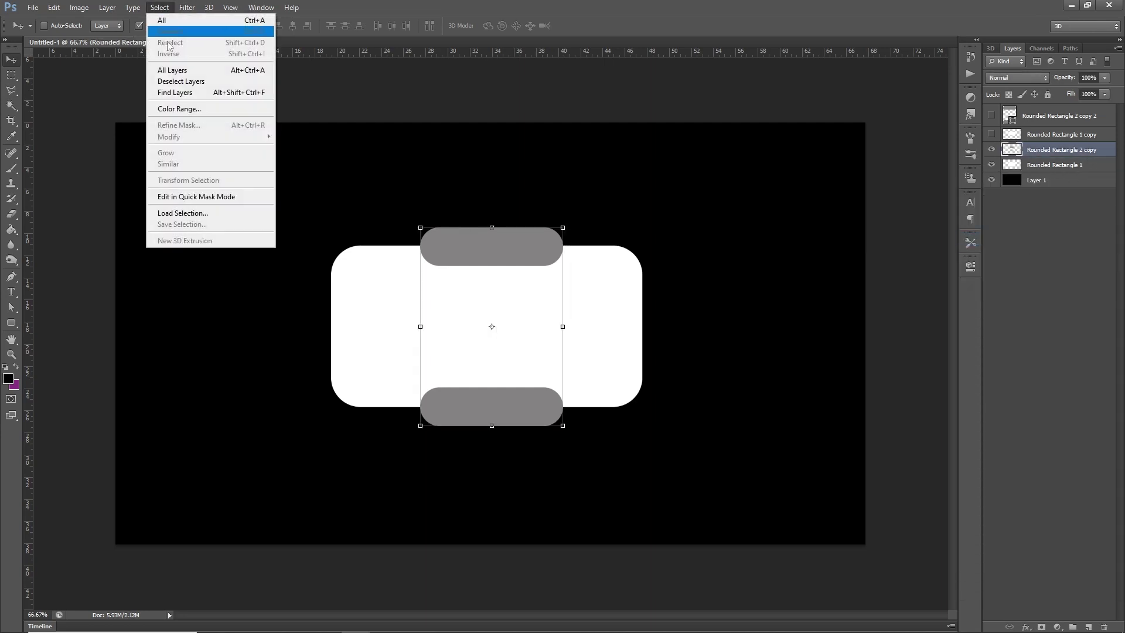
left_click(195, 216)
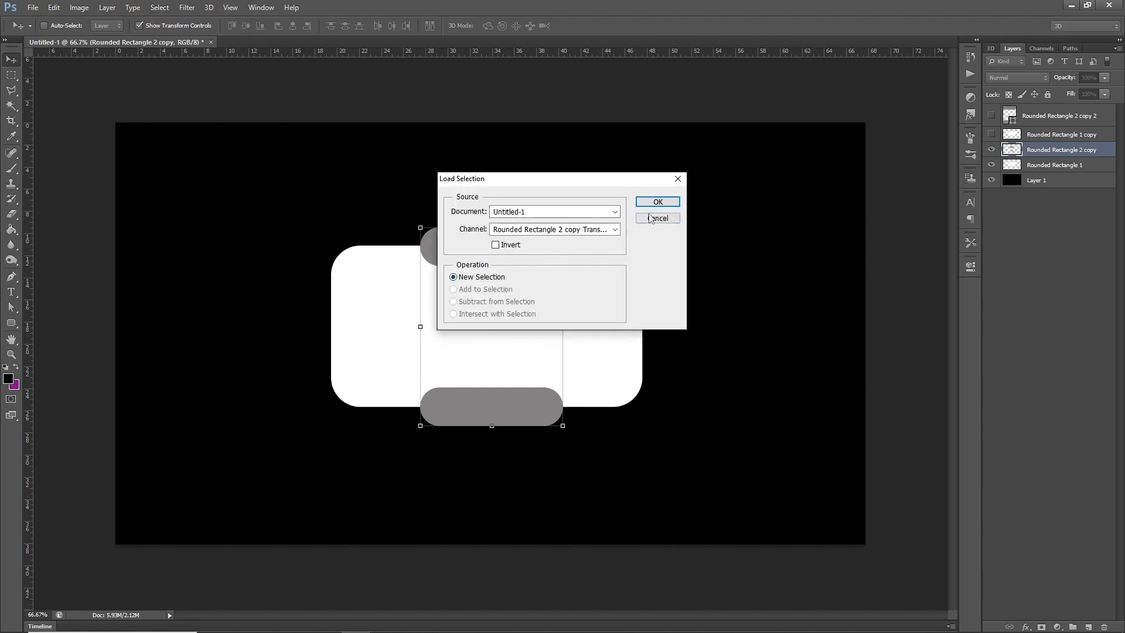
left_click(659, 199)
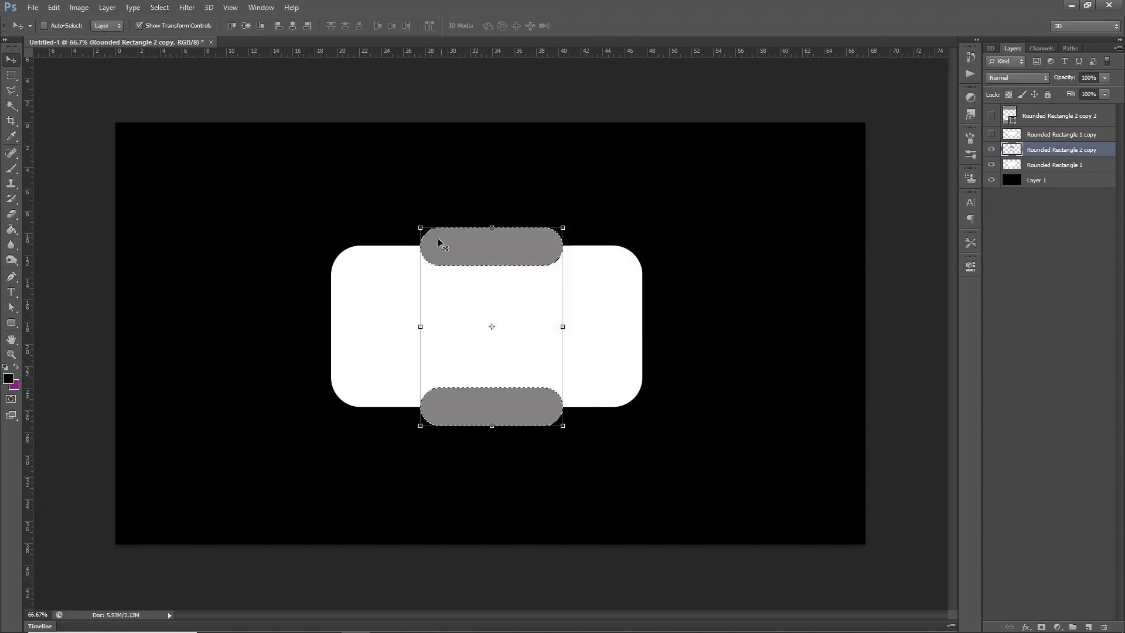
Step: Hide the tabs, delete their outline from Rounded Rectangle 1, then deselect
left_click(992, 149)
left_click(1055, 166)
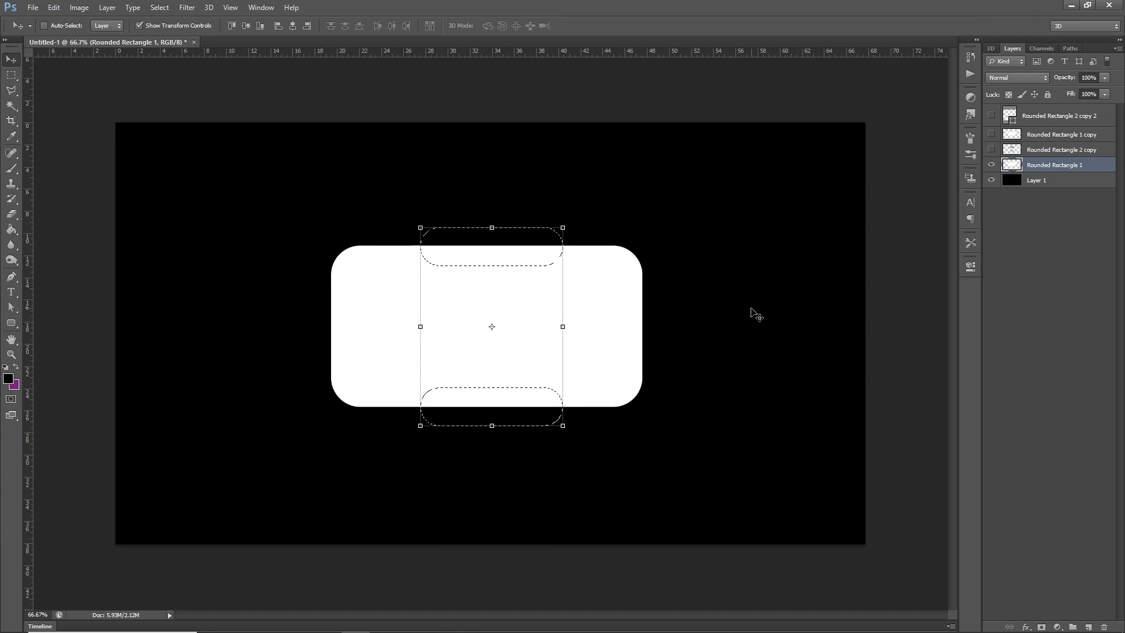
key("Delete")
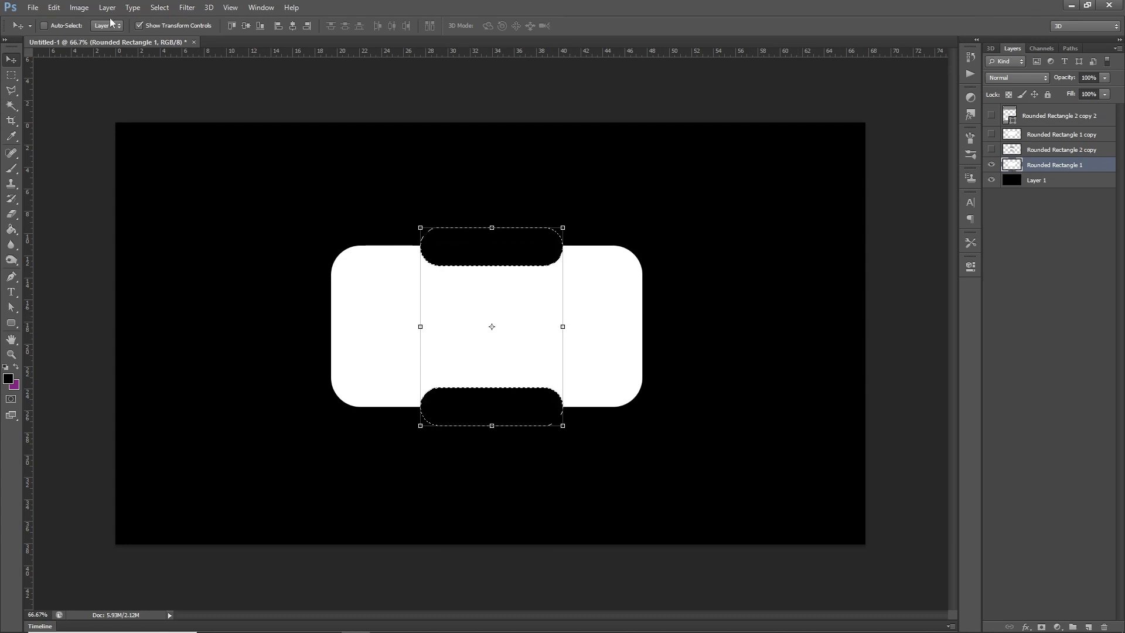
left_click(160, 8)
left_click(170, 31)
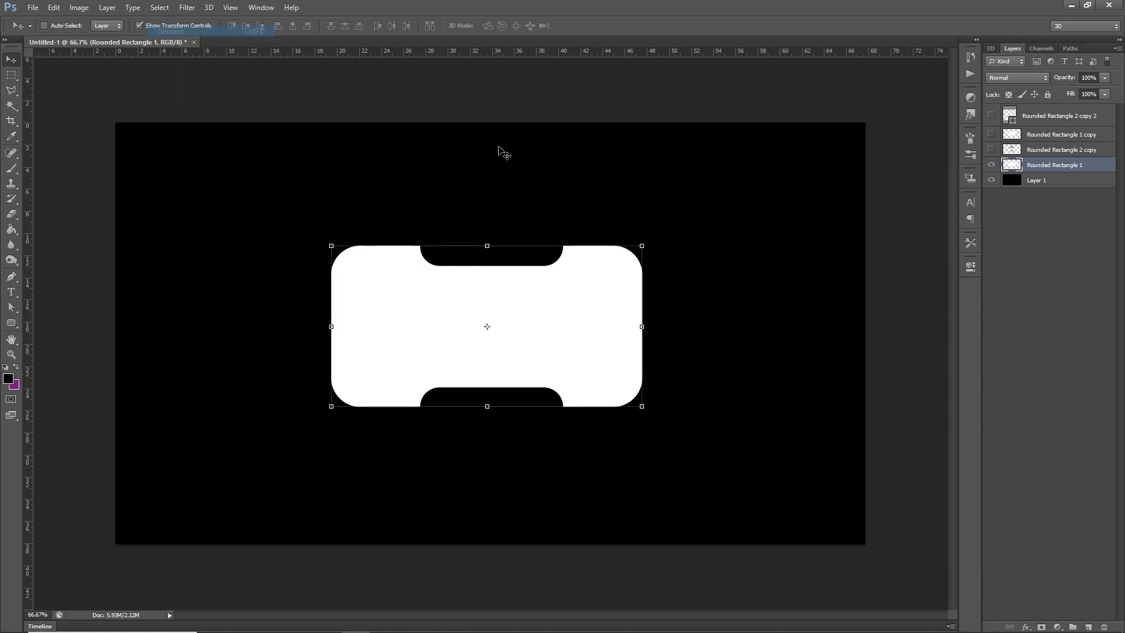
Step: Hide the notched rectangle and show the backup rectangle and tabs layers
left_click(1037, 255)
left_click(991, 166)
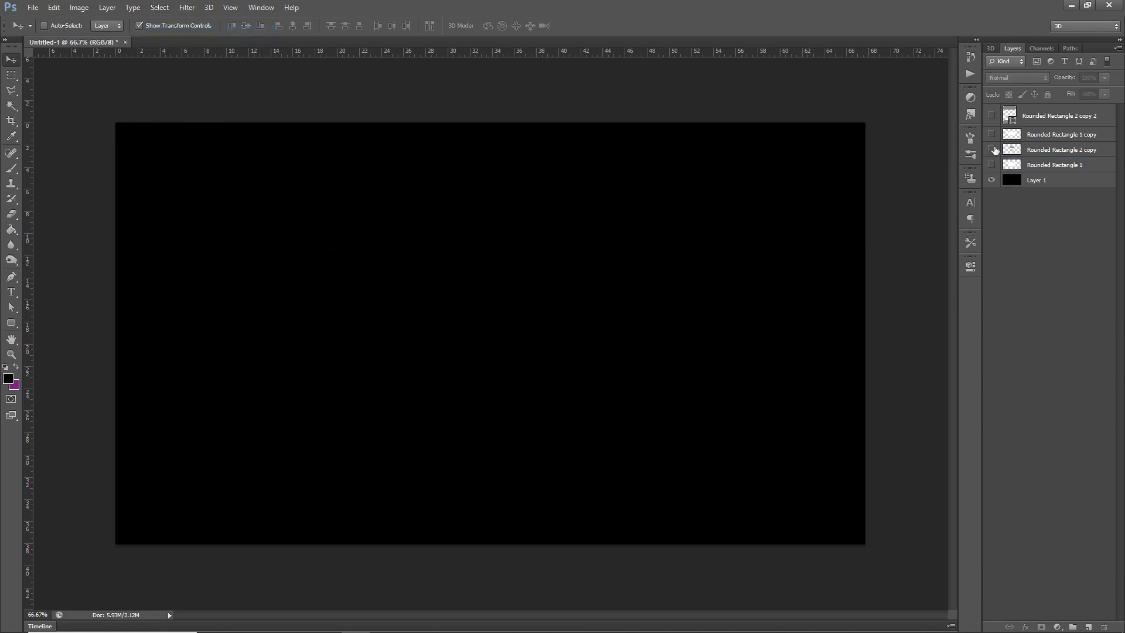
left_click(991, 134)
left_click(991, 115)
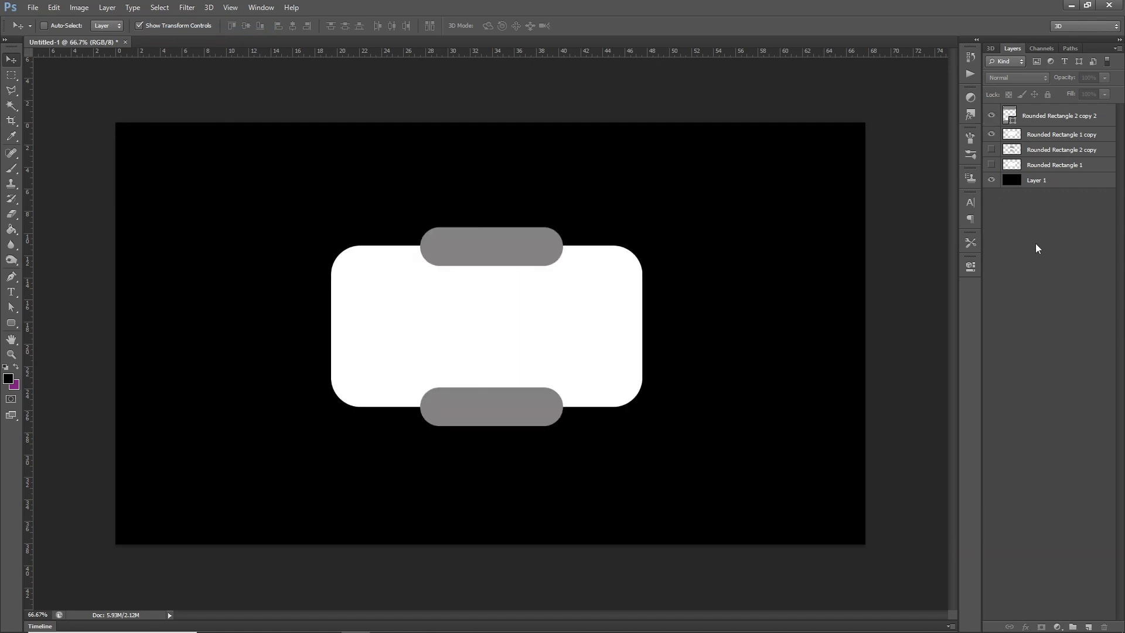
Step: Rasterize the backup grey tabs layer, Rounded Rectangle 2 copy 2
left_click(1066, 117)
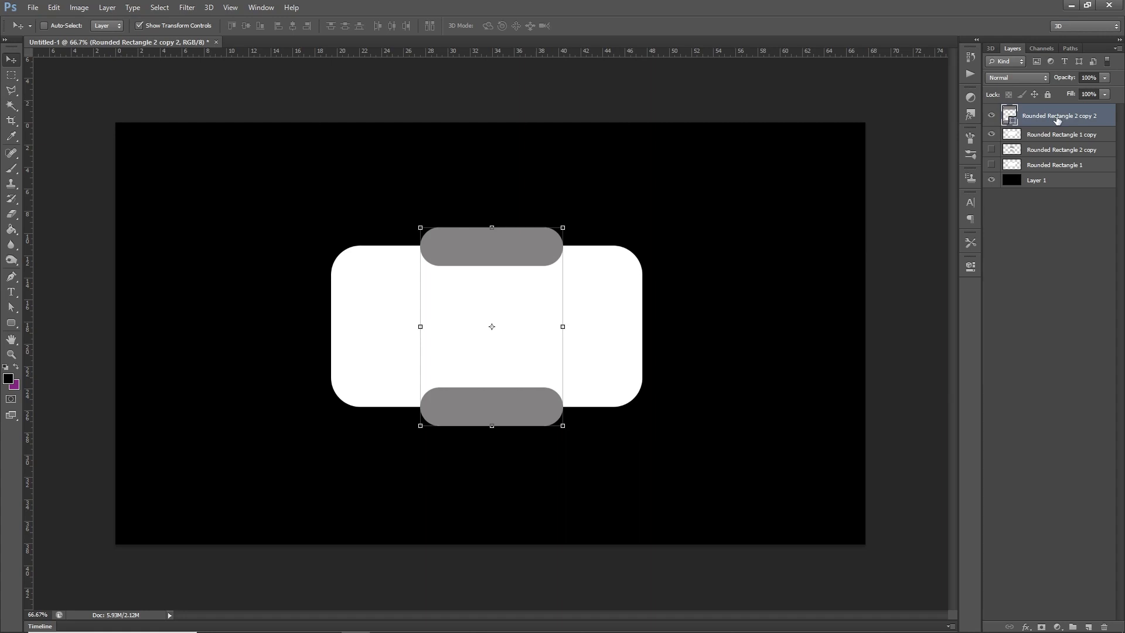
right_click(1058, 119)
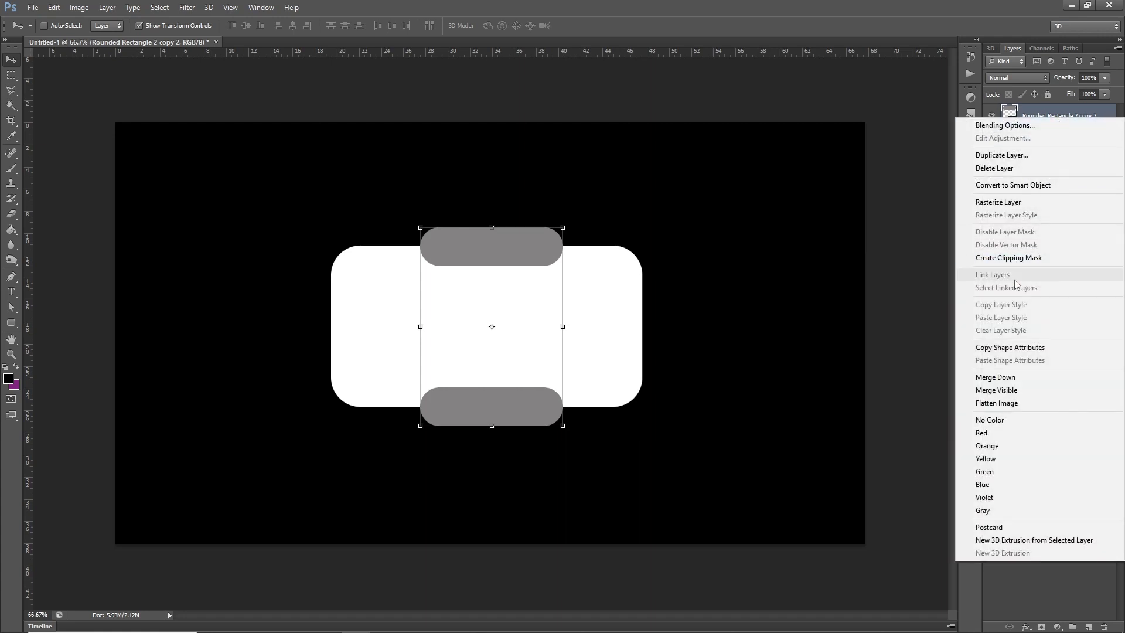
left_click(1007, 202)
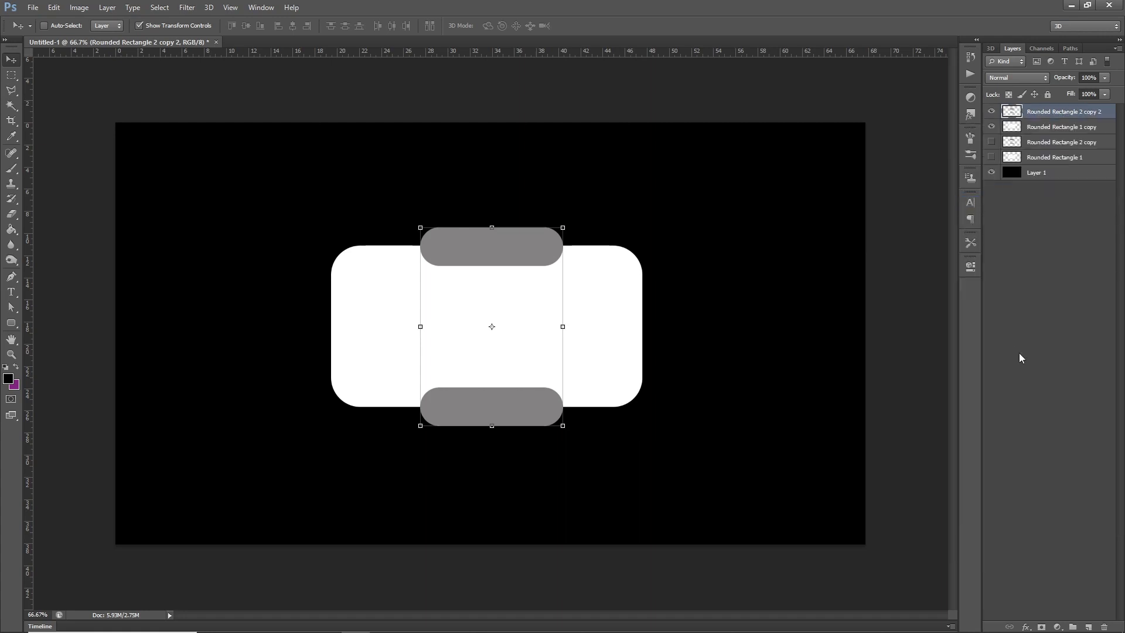
Step: Give the tabs a 12 px outside Stroke in grey 848282
left_click(1024, 628)
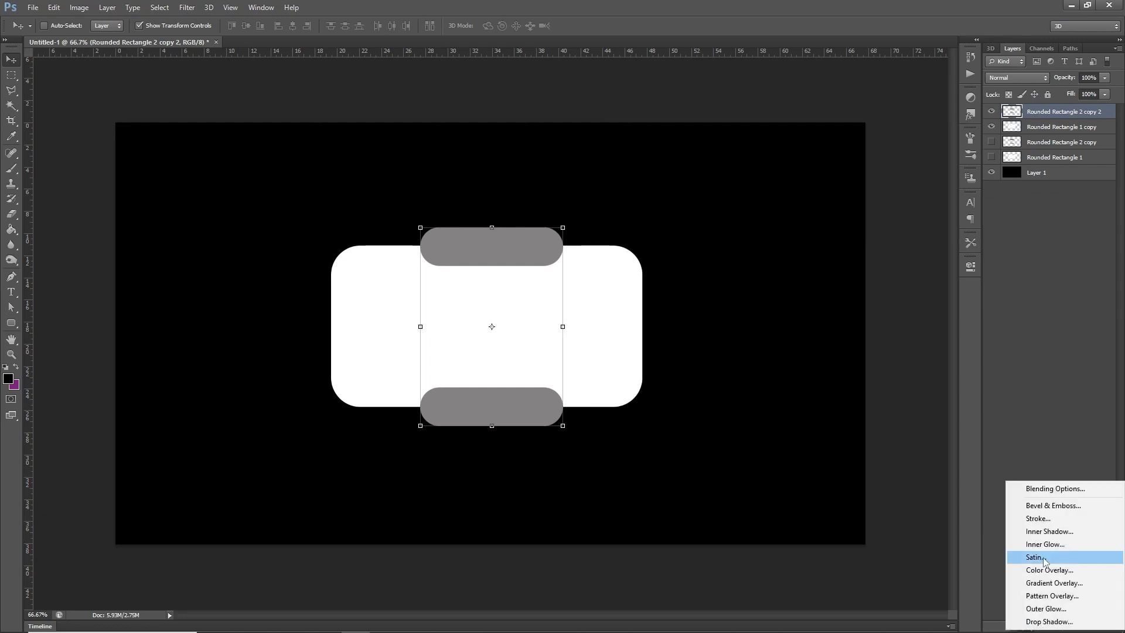
left_click(1032, 518)
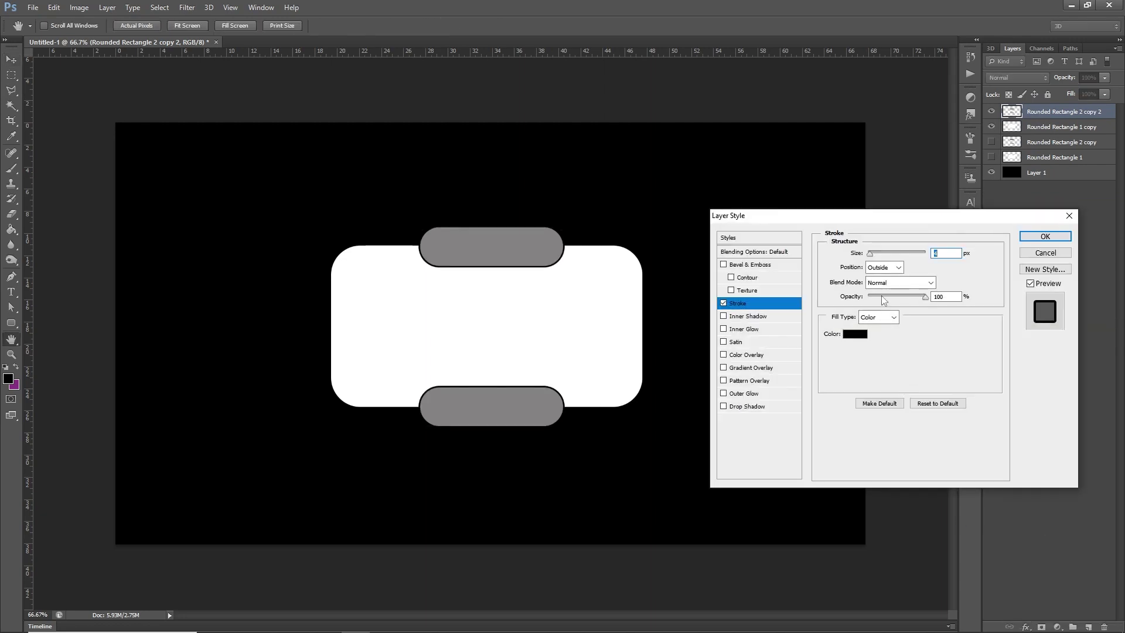
left_click(855, 334)
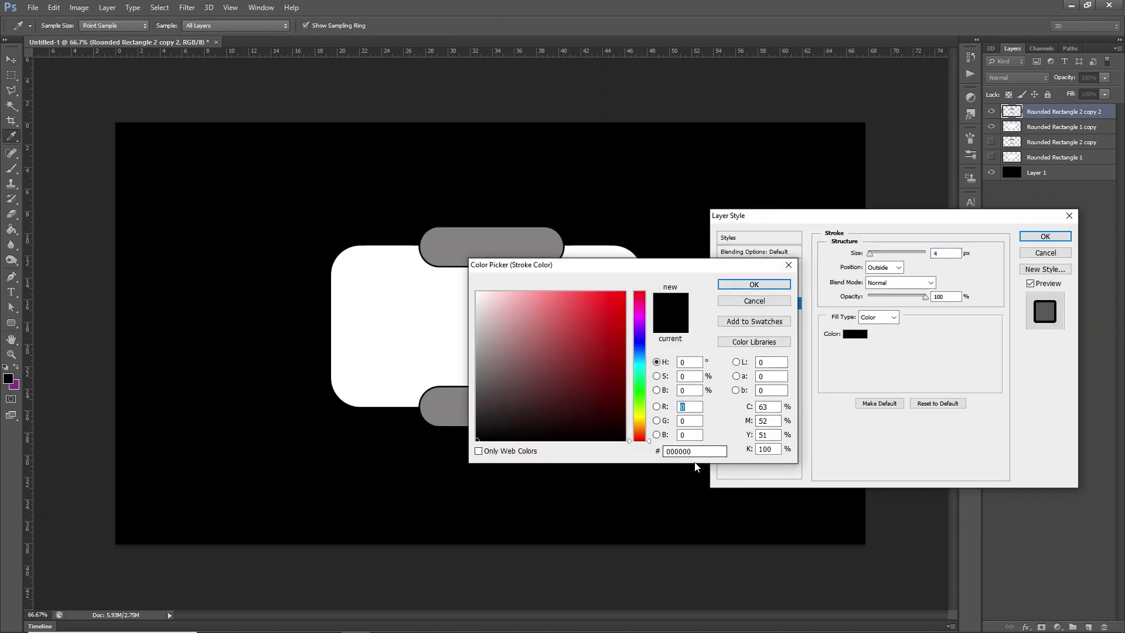
left_click_drag(697, 451, 655, 452)
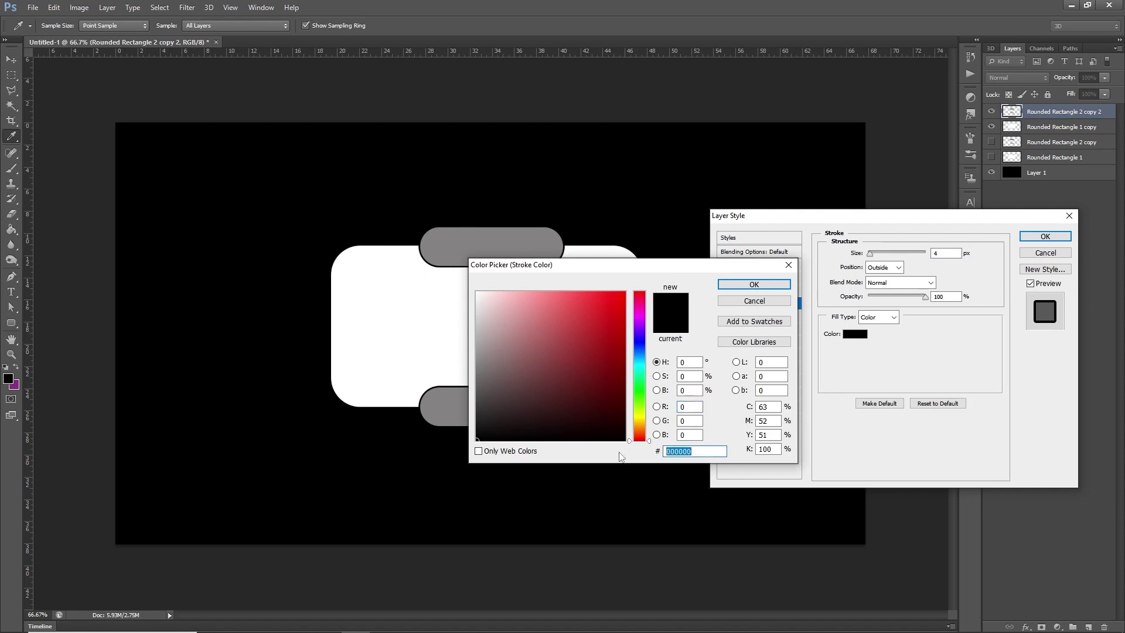
left_click(477, 244)
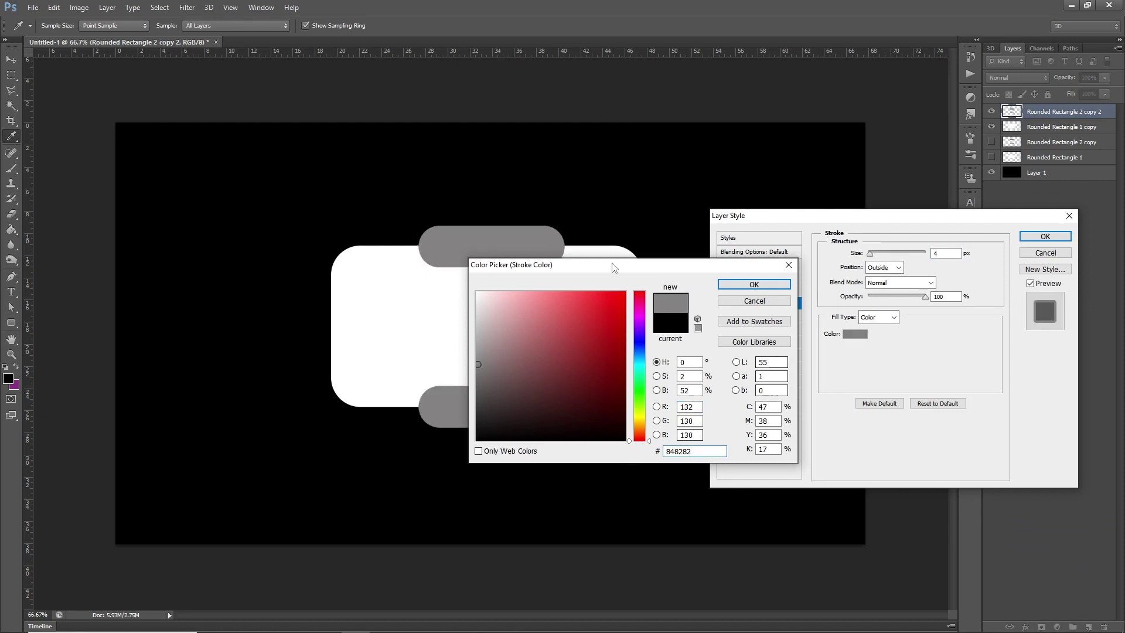
left_click(768, 285)
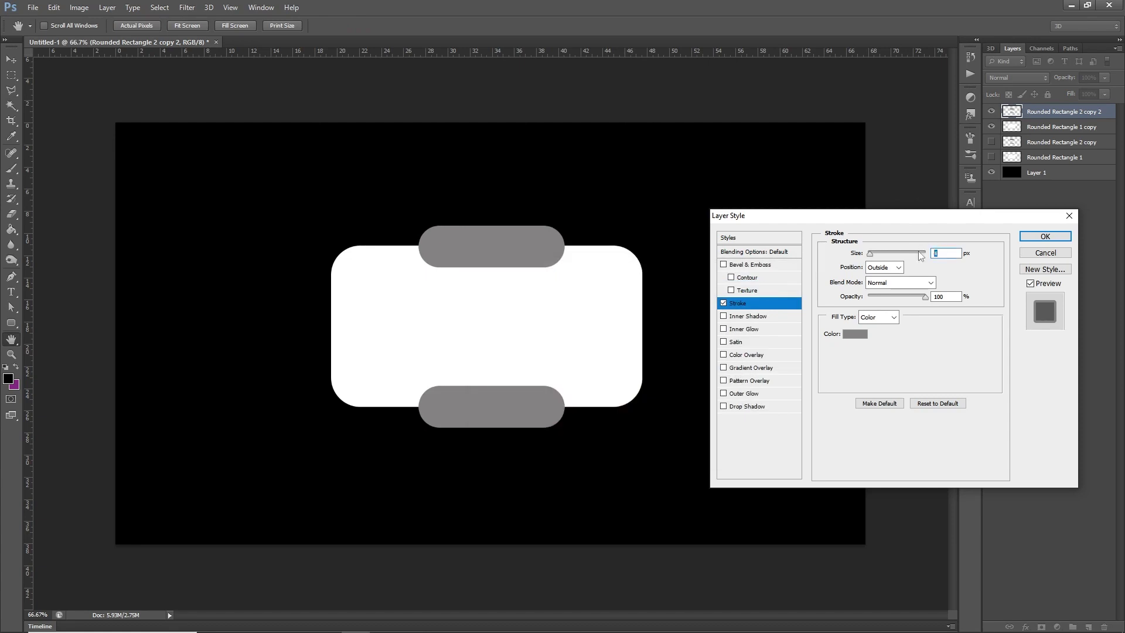
type("12")
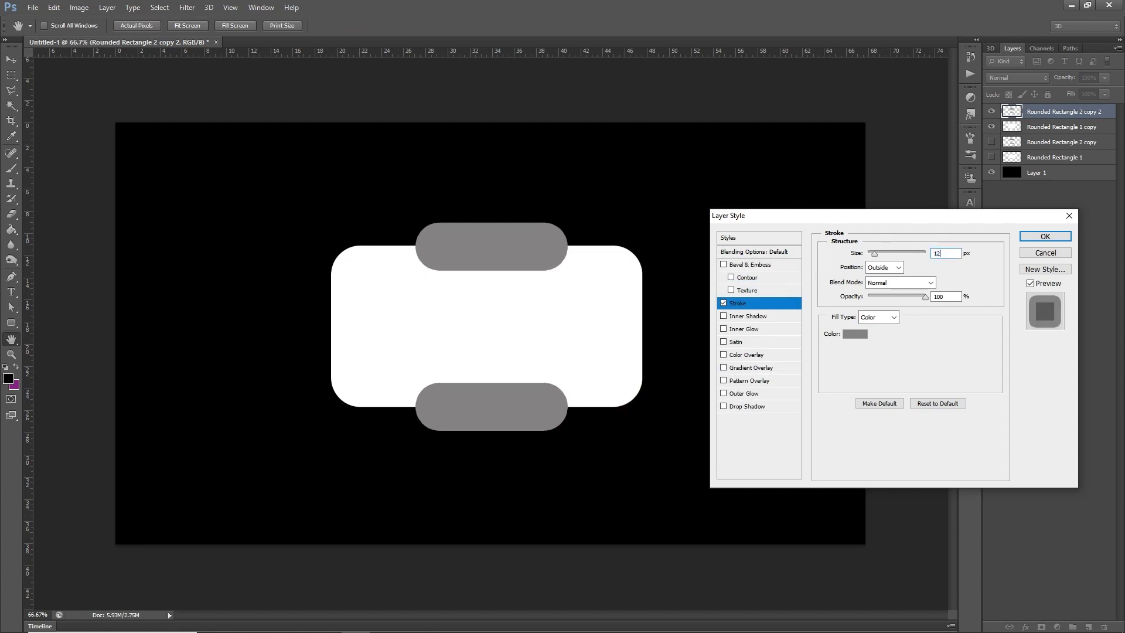
left_click(1045, 236)
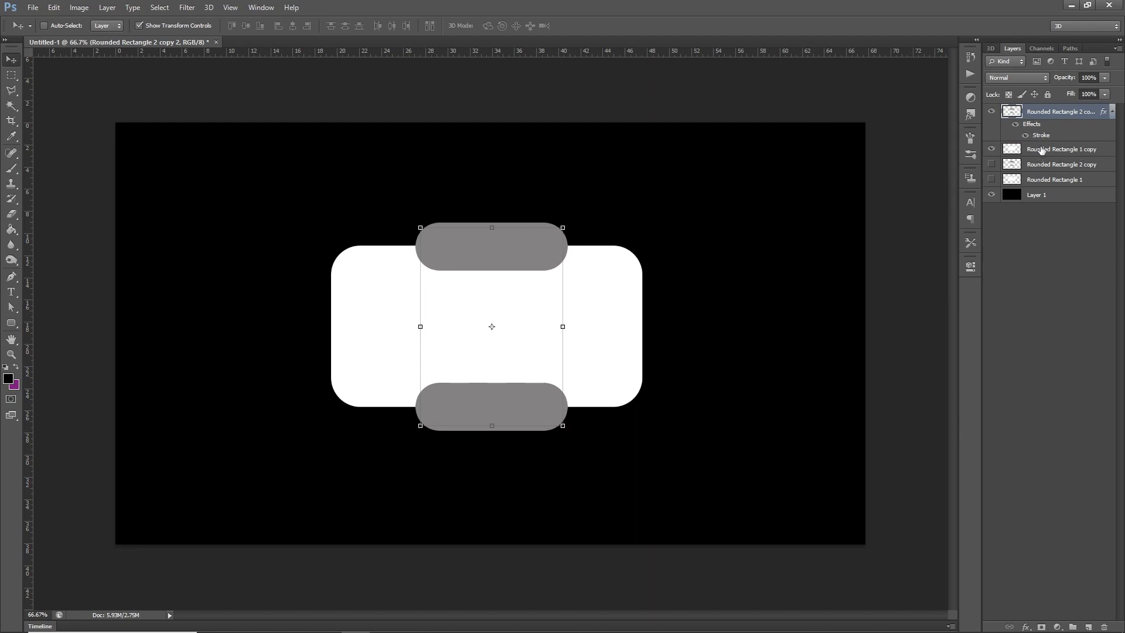
Step: Copy the tabs layer's grey stroke style and paste it onto the white body layer
right_click(1033, 129)
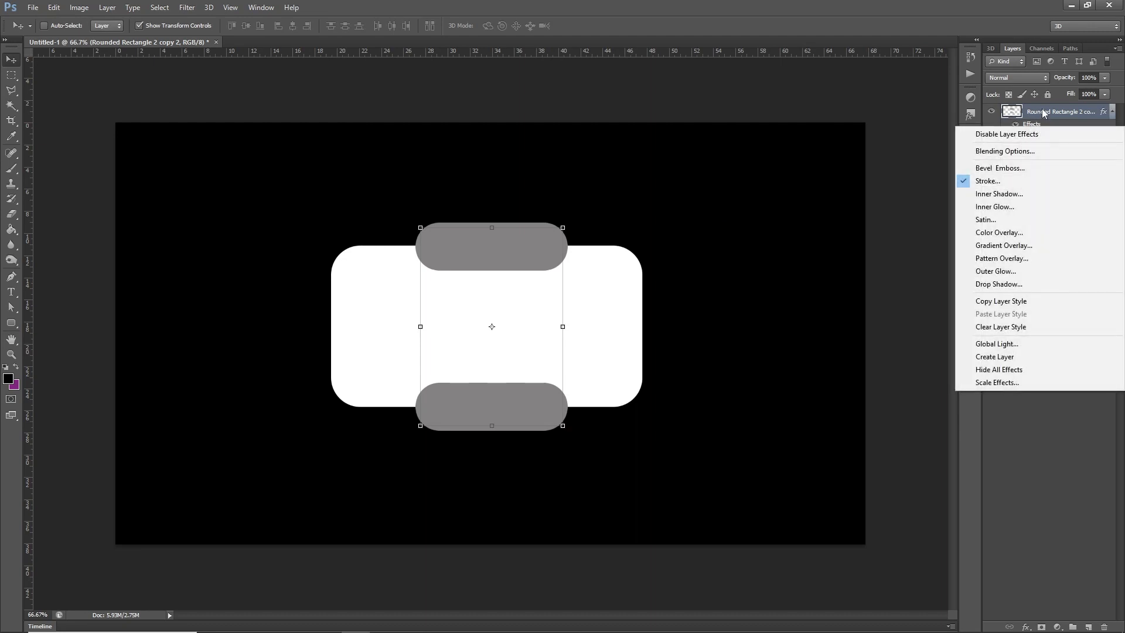
left_click(1047, 104)
right_click(1048, 111)
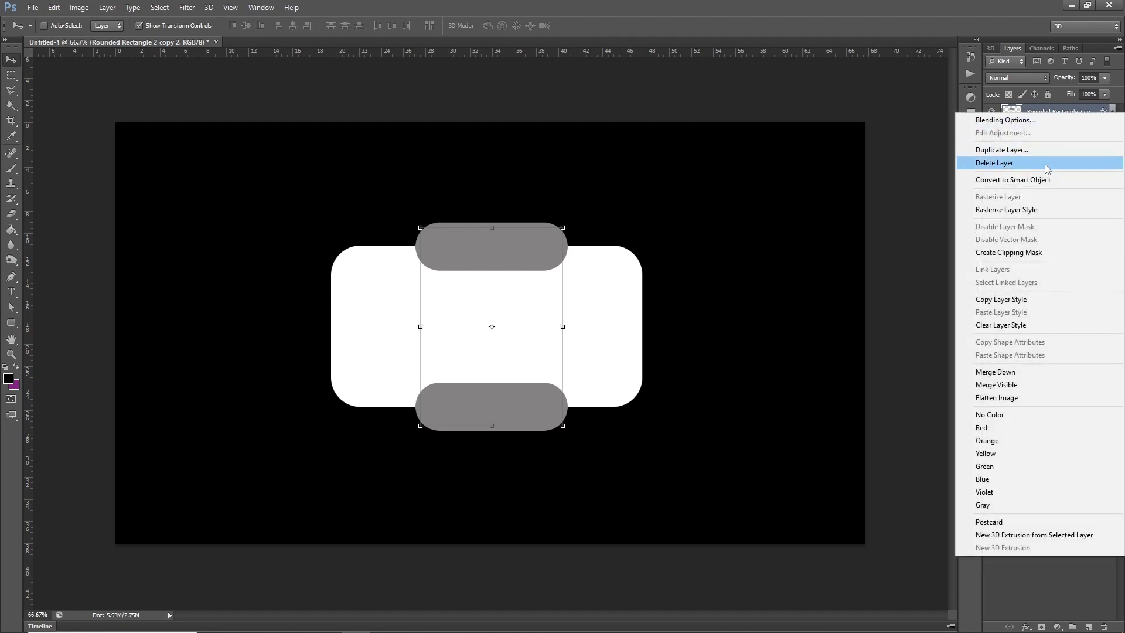
left_click(1008, 300)
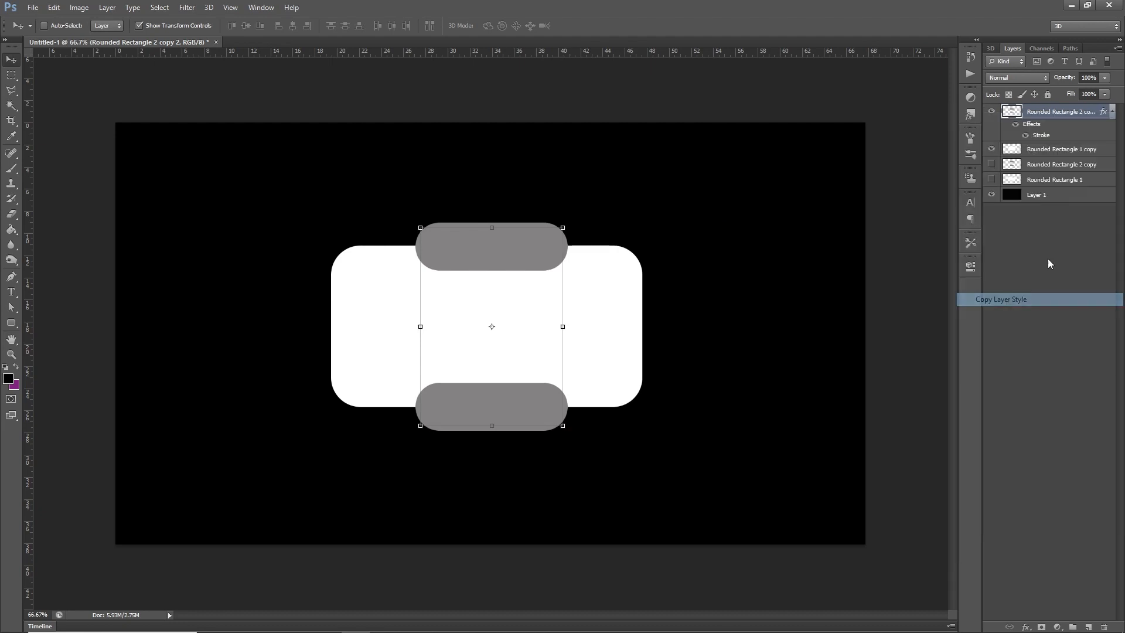
left_click(1037, 150)
right_click(1054, 154)
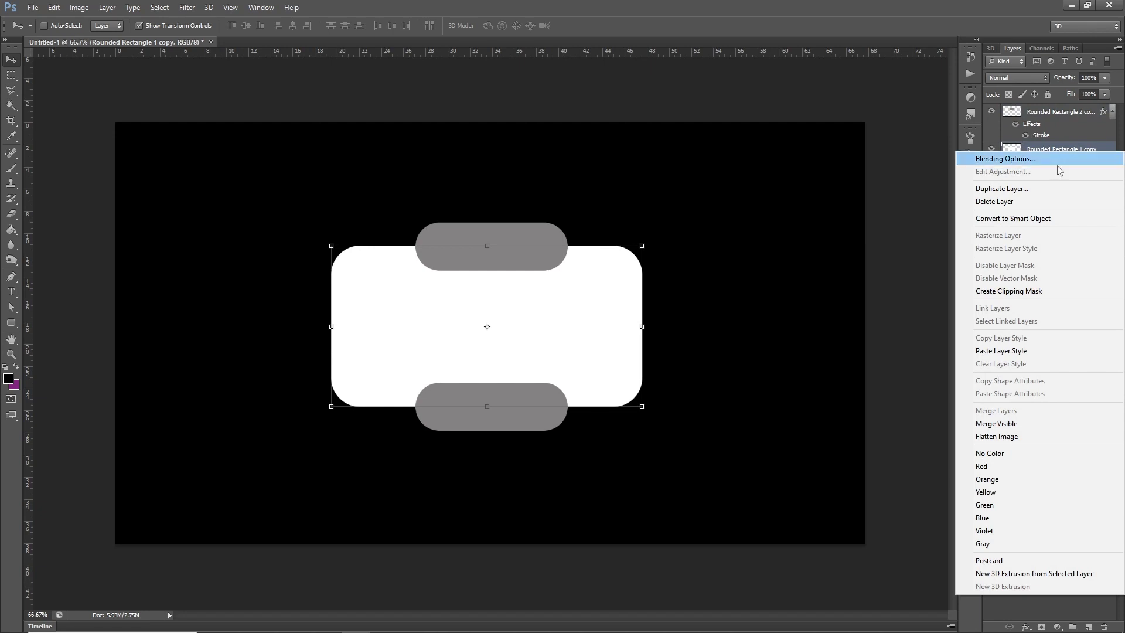
left_click(1015, 350)
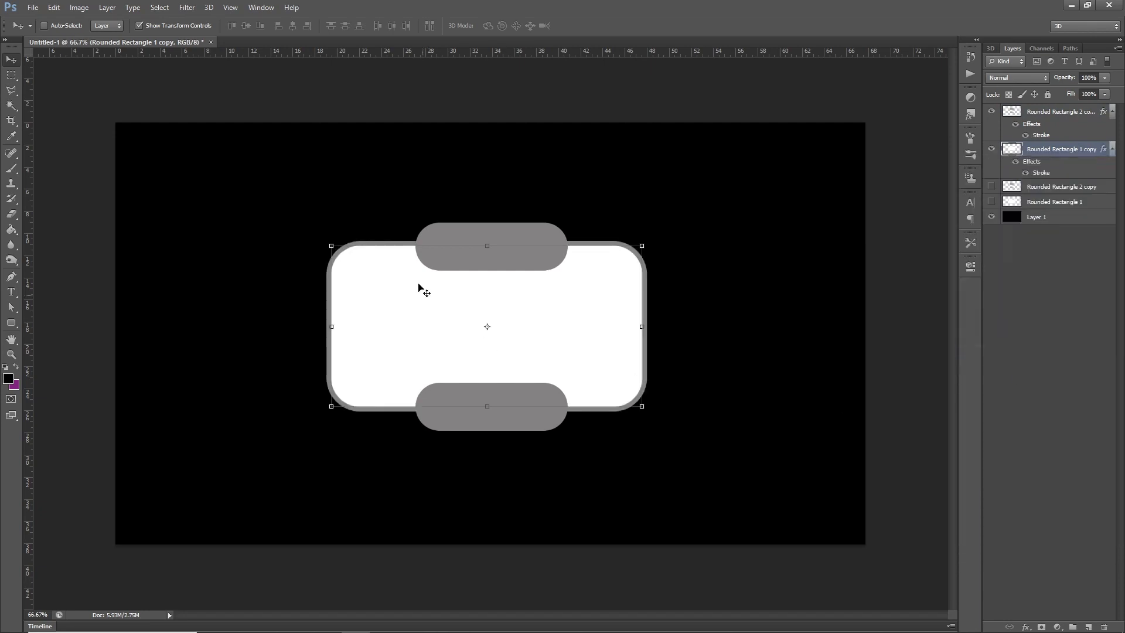
Step: Rasterize the layer styles of the body and tabs layers, leaving both selected
left_click(1048, 117)
left_click(1048, 159)
right_click(1065, 154)
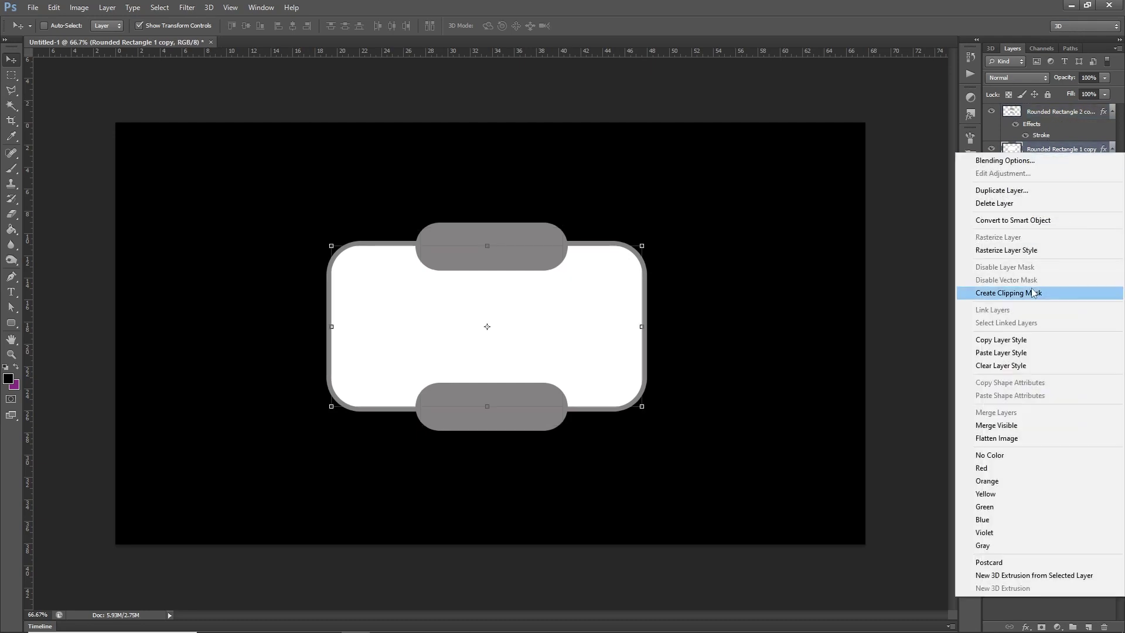
left_click(1019, 249)
left_click(1044, 116)
right_click(1043, 116)
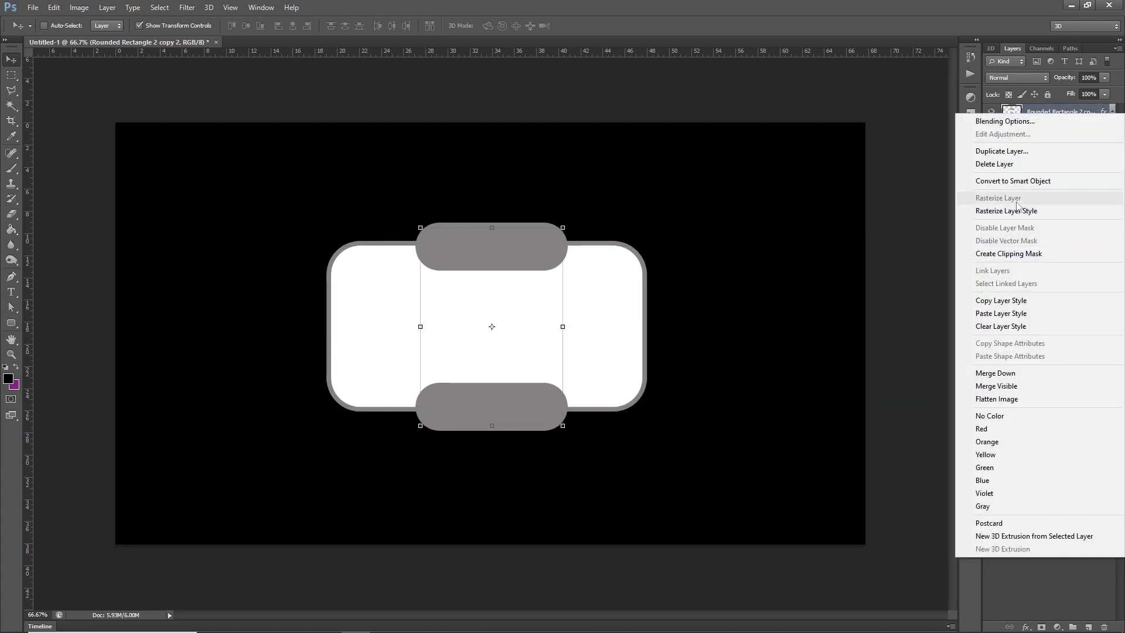
left_click(1018, 210)
left_click(1039, 126, "ctrl")
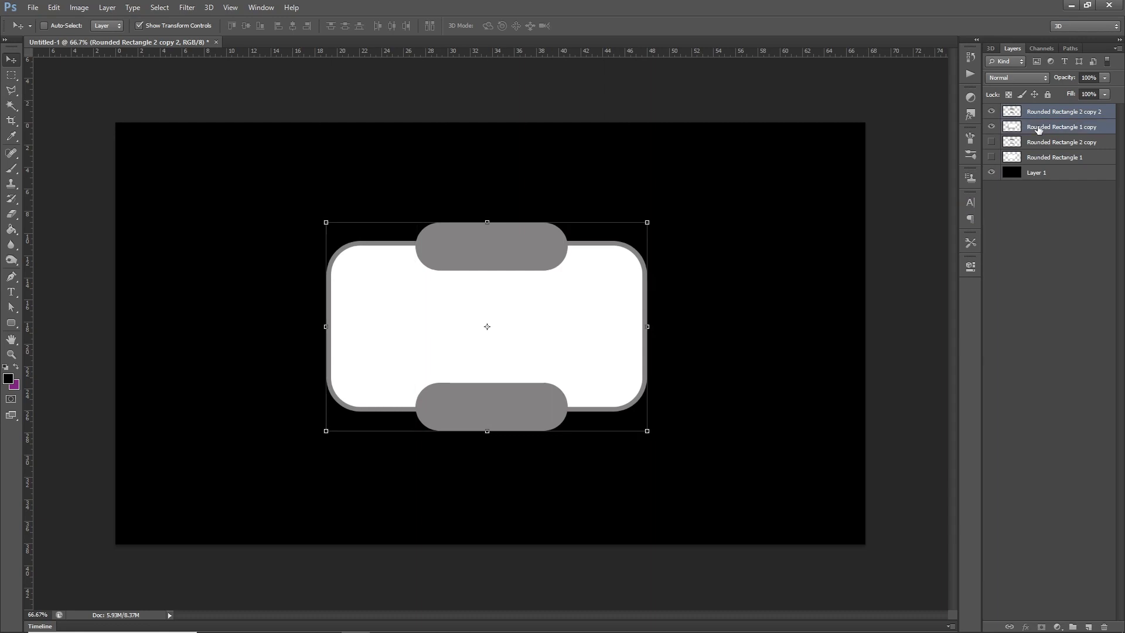
Step: Merge the body and tabs layers, then add Bevel & Emboss at 969% depth plus Inner Shadow
right_click(1048, 129)
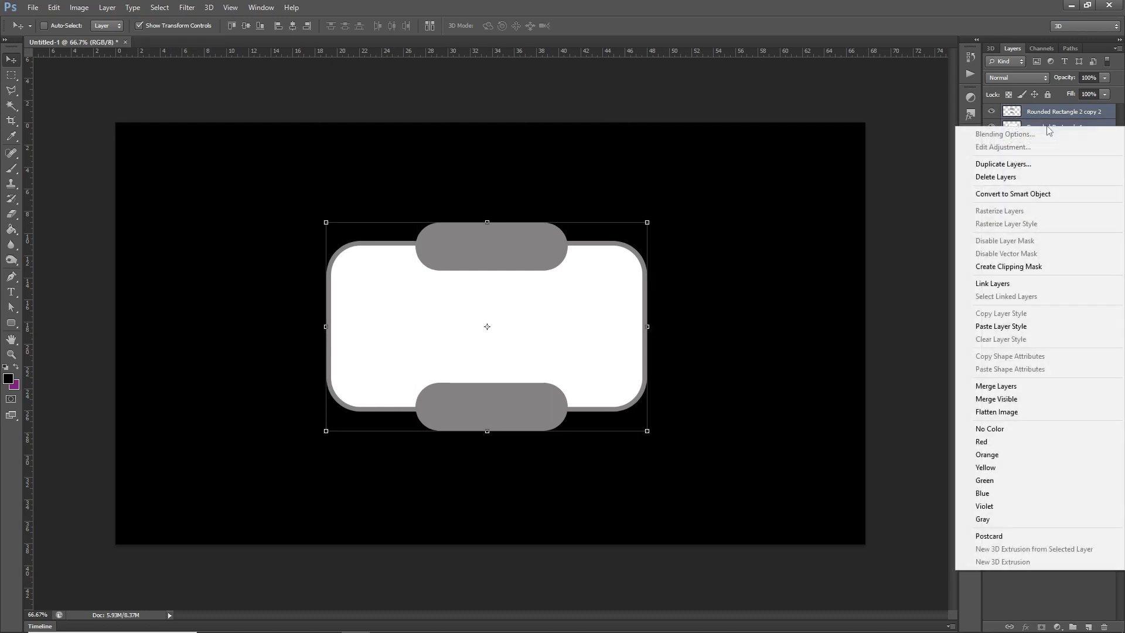
left_click(1018, 388)
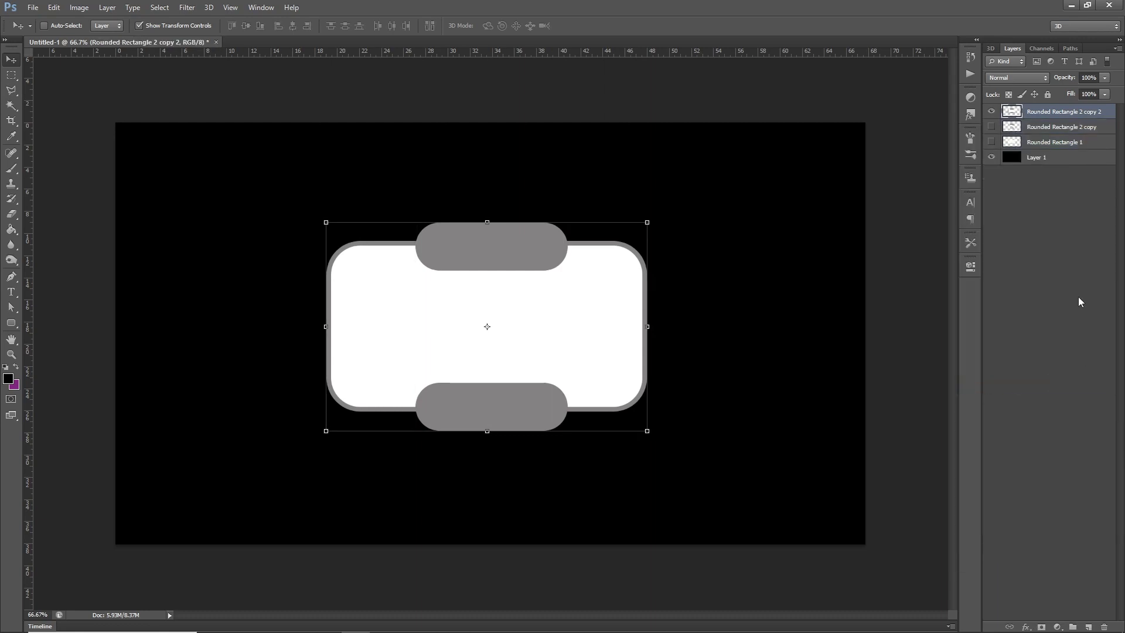
left_click(1026, 626)
left_click(1049, 505)
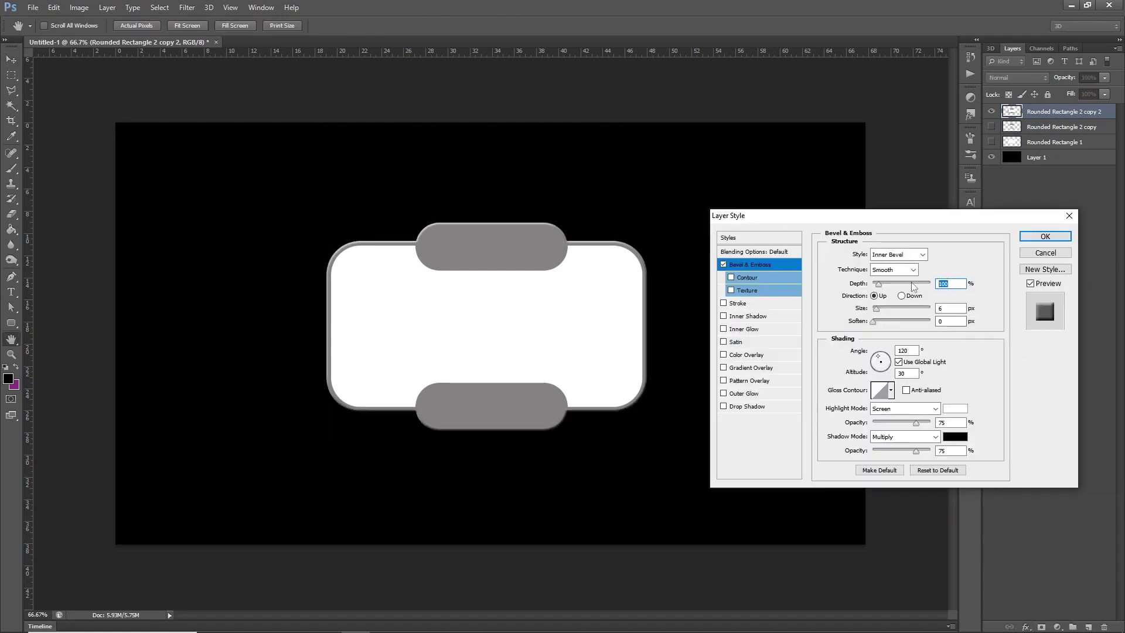
type("969")
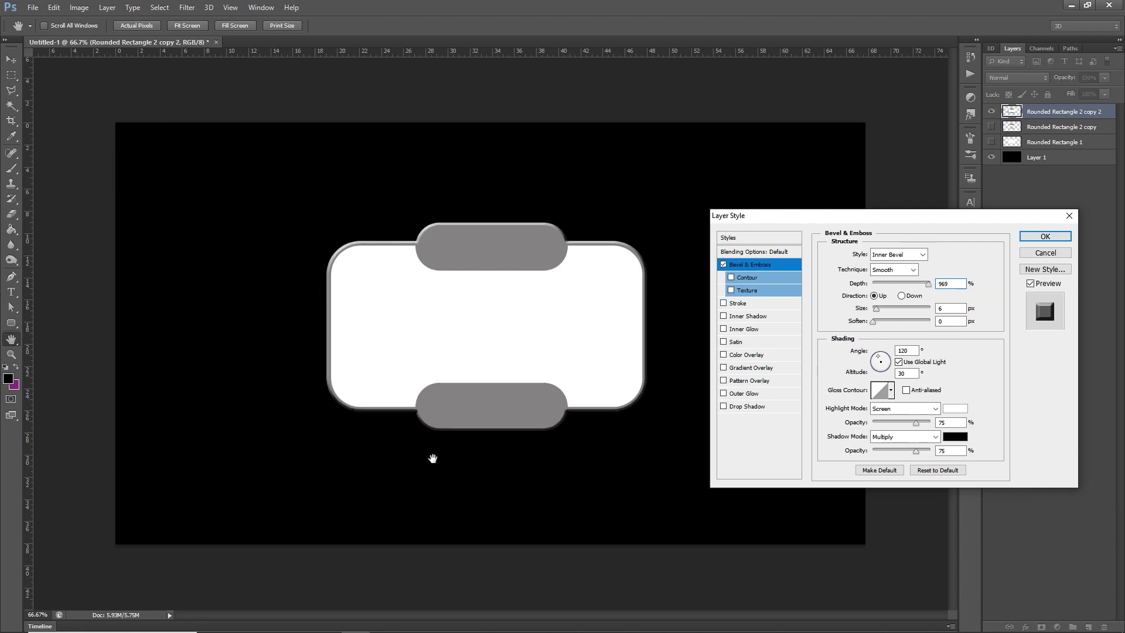
left_click(723, 317)
left_click(1045, 236)
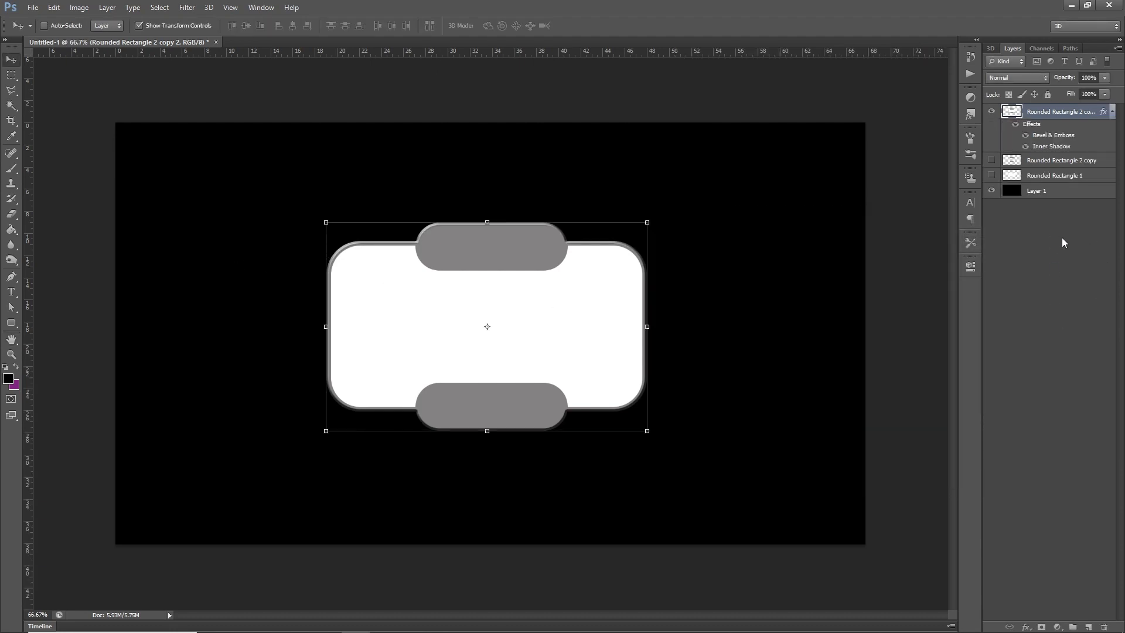
Step: Rasterize the merged Rounded Rectangle 2 copy 2 layer's bevel and inner shadow, then deselect it
right_click(1046, 114)
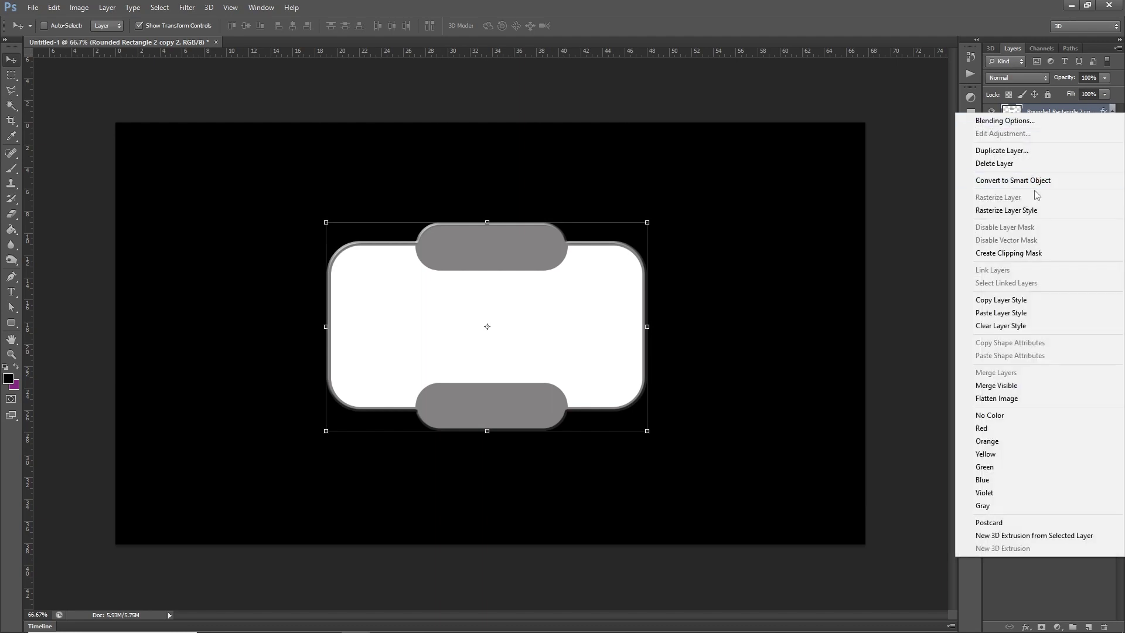
left_click(1035, 213)
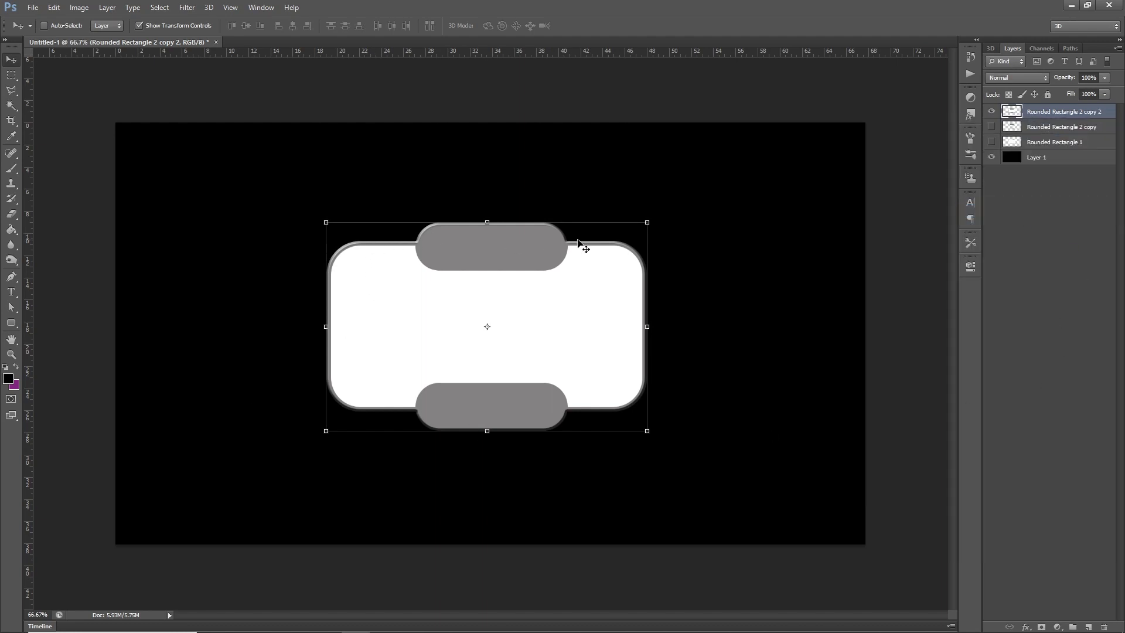
left_click(1018, 206)
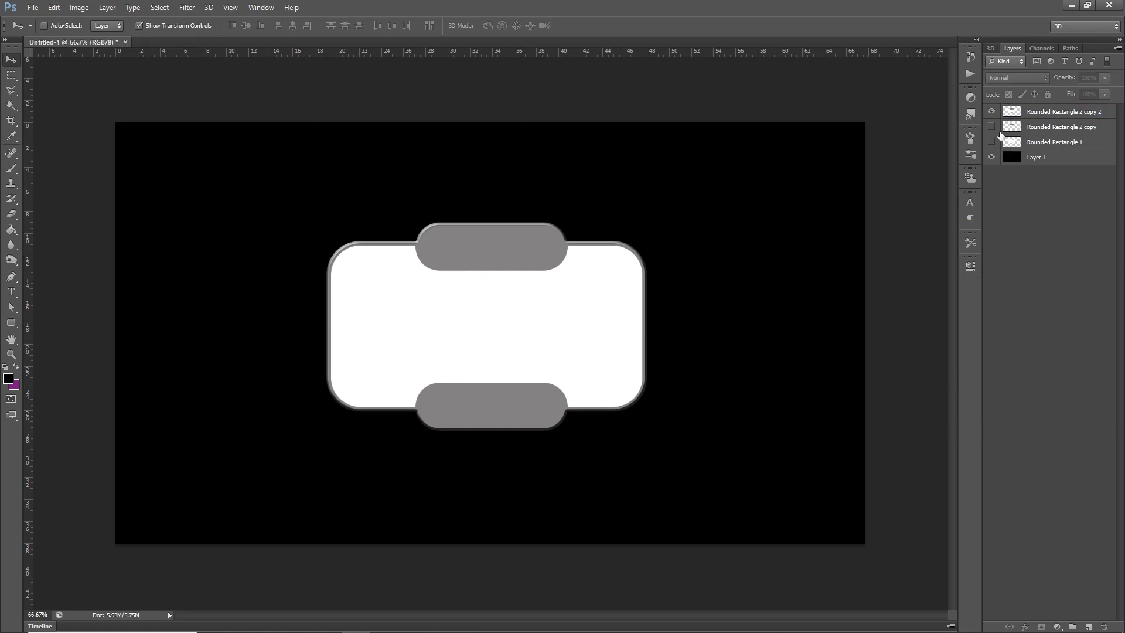